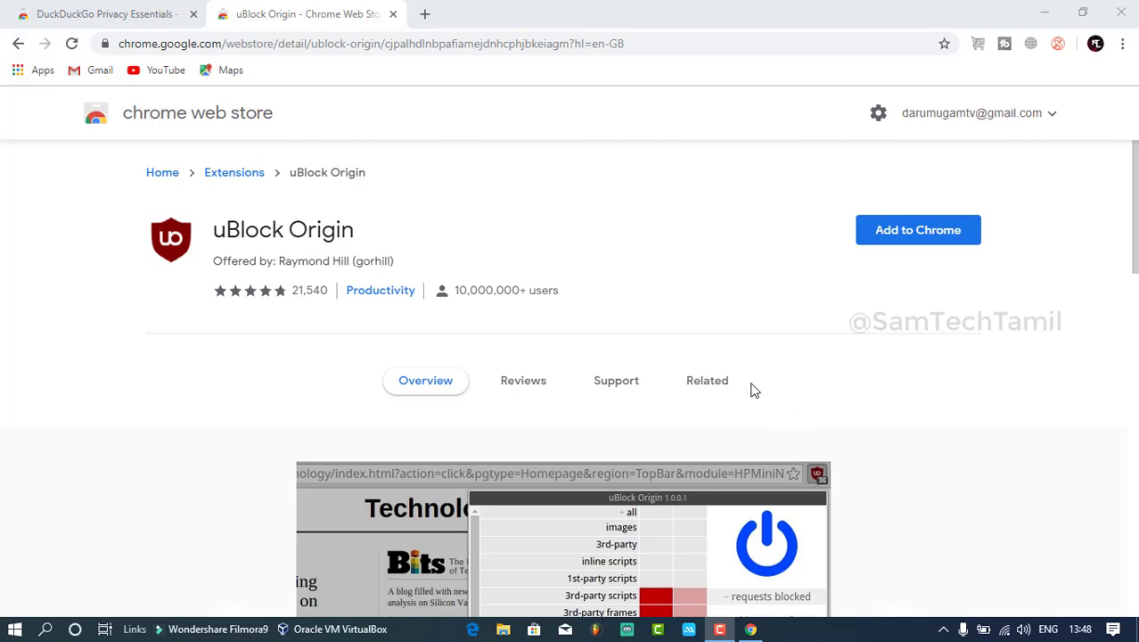
Review the uBlock Origin store page title and open the DuckDuckGo Privacy Essentials panel.
{"action": "scroll", "coordinate": [813, 379], "scroll_direction": "down", "scroll_amount": 5}
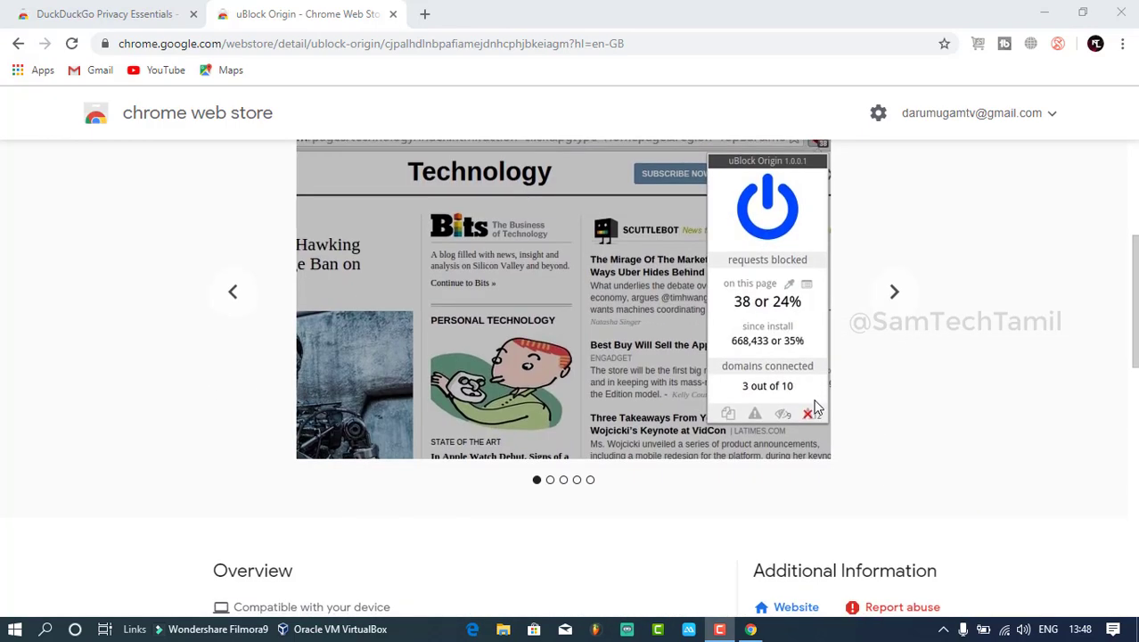
{"action": "scroll", "coordinate": [817, 407], "scroll_direction": "up", "scroll_amount": 5}
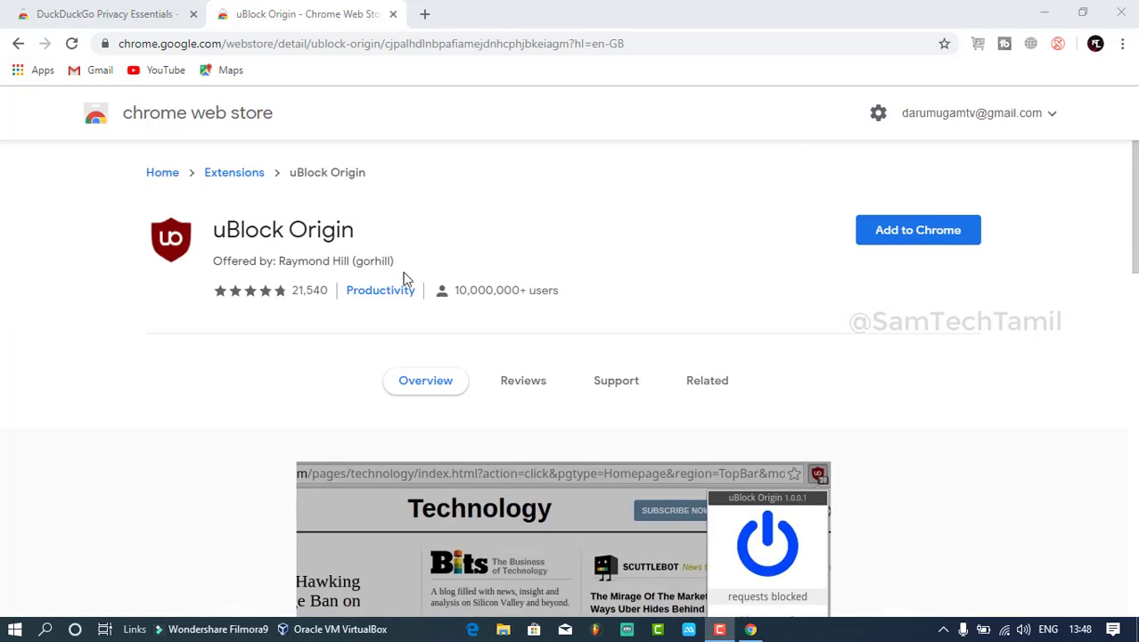
{"action": "left_click_drag", "start_coordinate": [217, 231], "coordinate": [360, 233]}
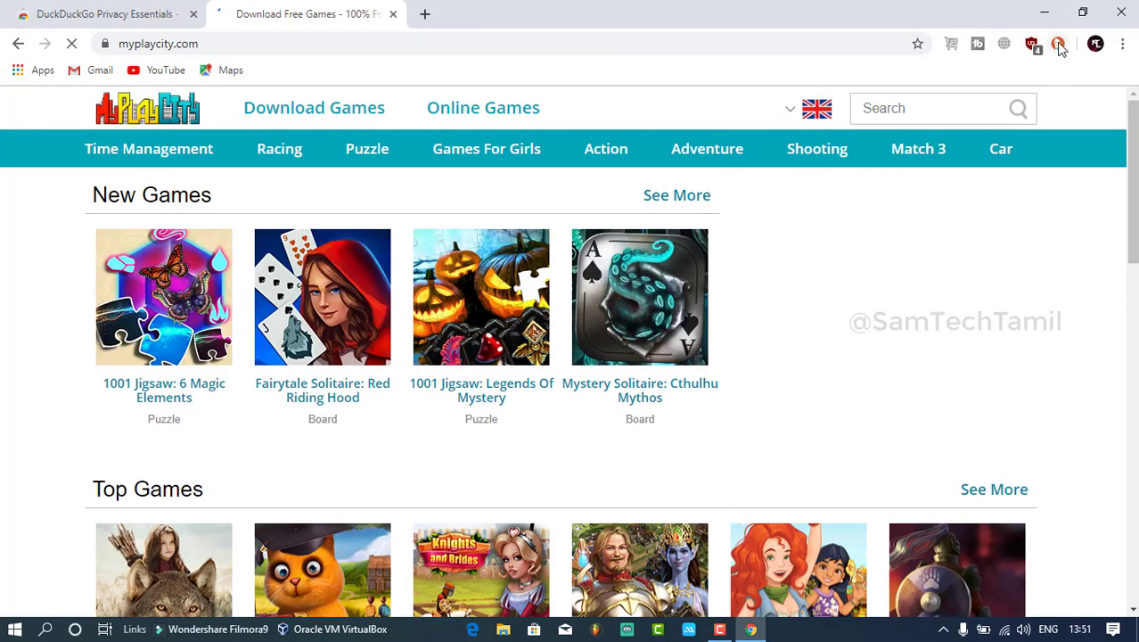
{"action": "left_click", "coordinate": [1058, 44]}
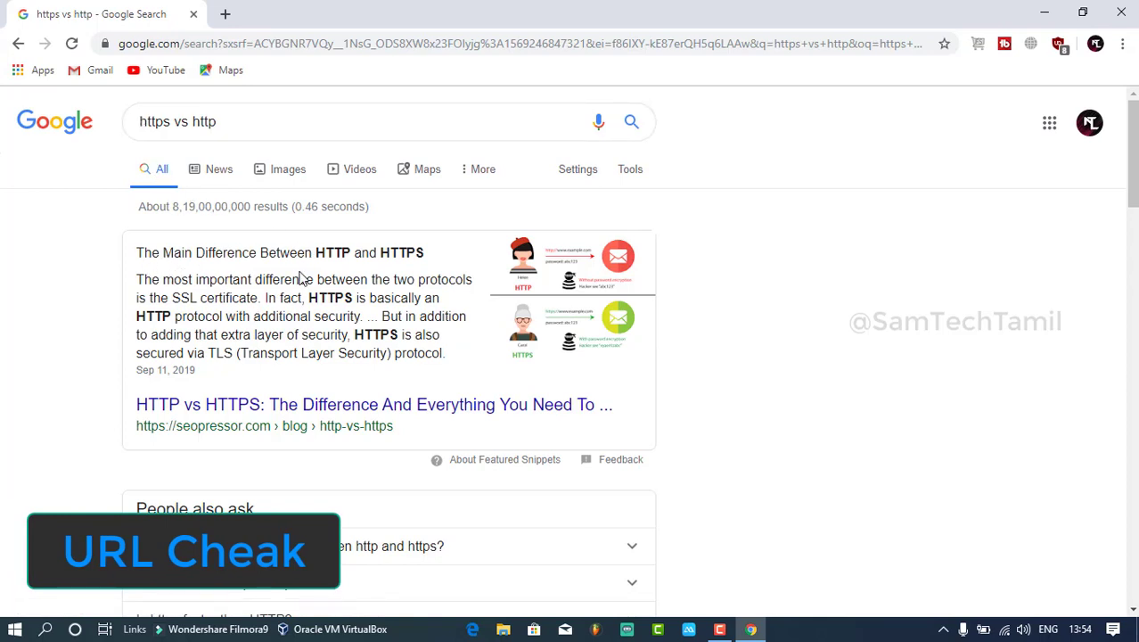
Highlight HTTP and HTTPS in the search snippet and the https part of a result address.
{"action": "left_click_drag", "start_coordinate": [315, 254], "coordinate": [422, 247]}
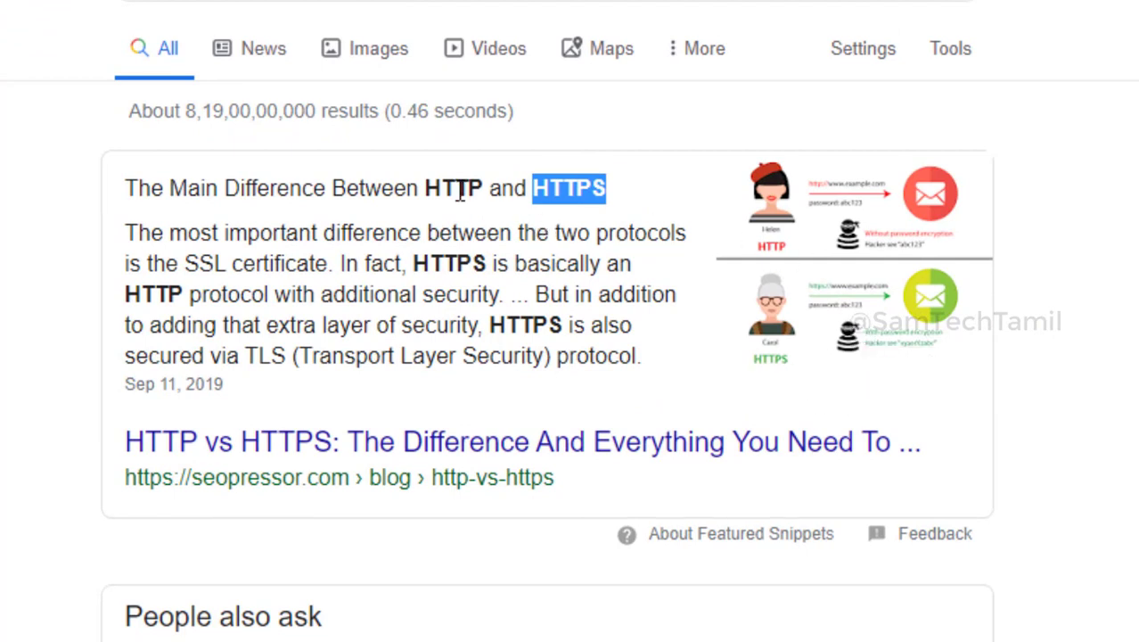
{"action": "left_click_drag", "start_coordinate": [413, 192], "coordinate": [488, 190]}
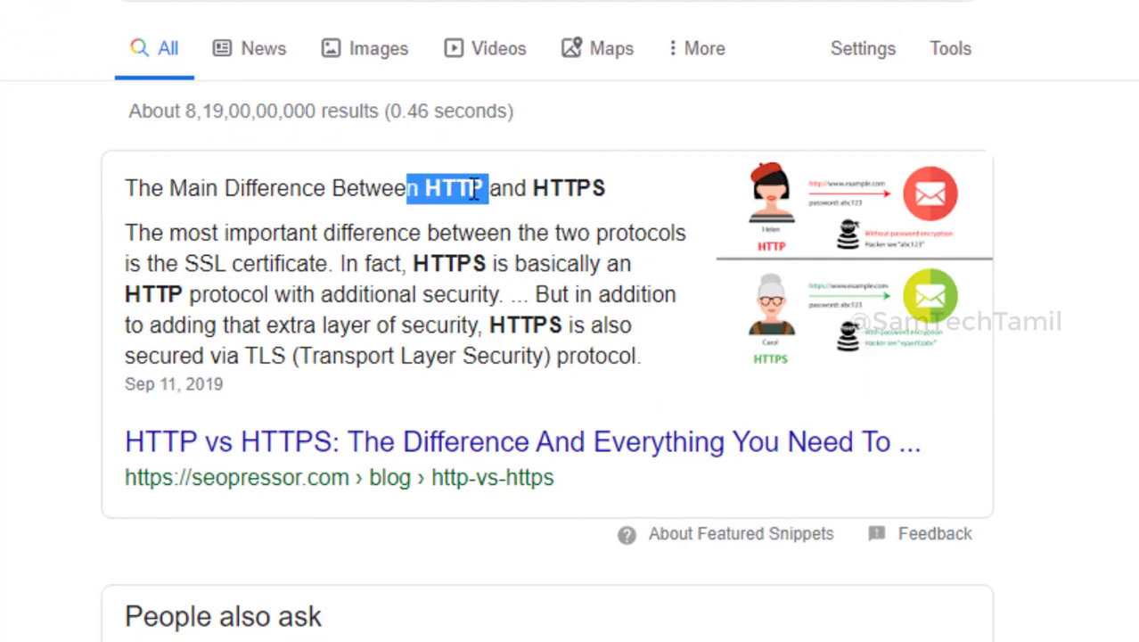
{"action": "left_click", "coordinate": [472, 193]}
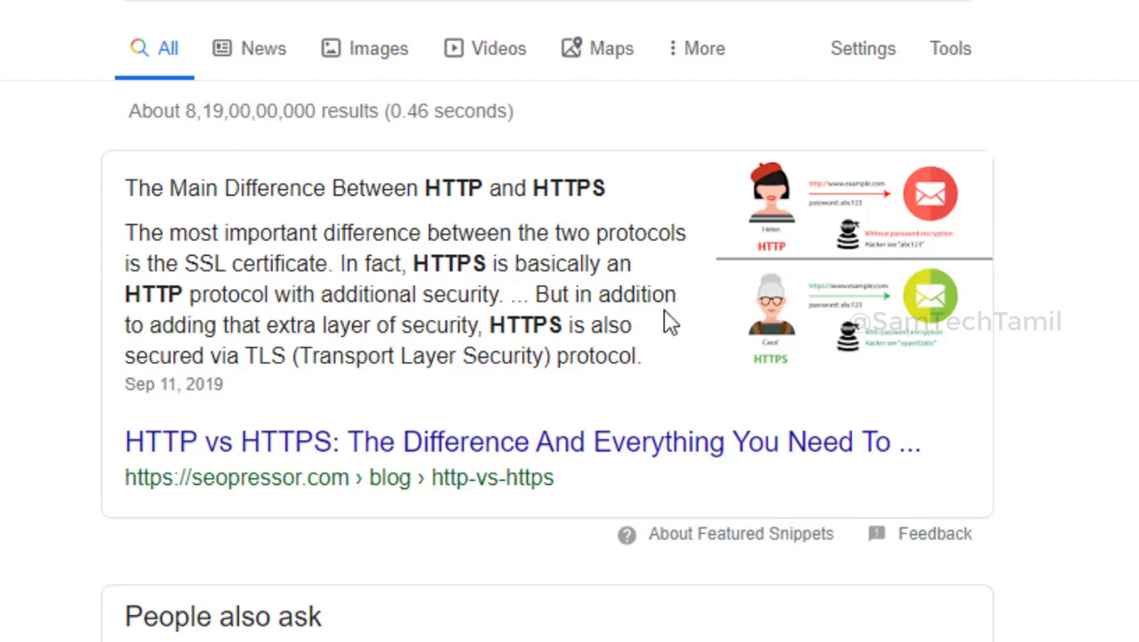
{"action": "scroll", "coordinate": [493, 461], "scroll_direction": "down", "scroll_amount": 5}
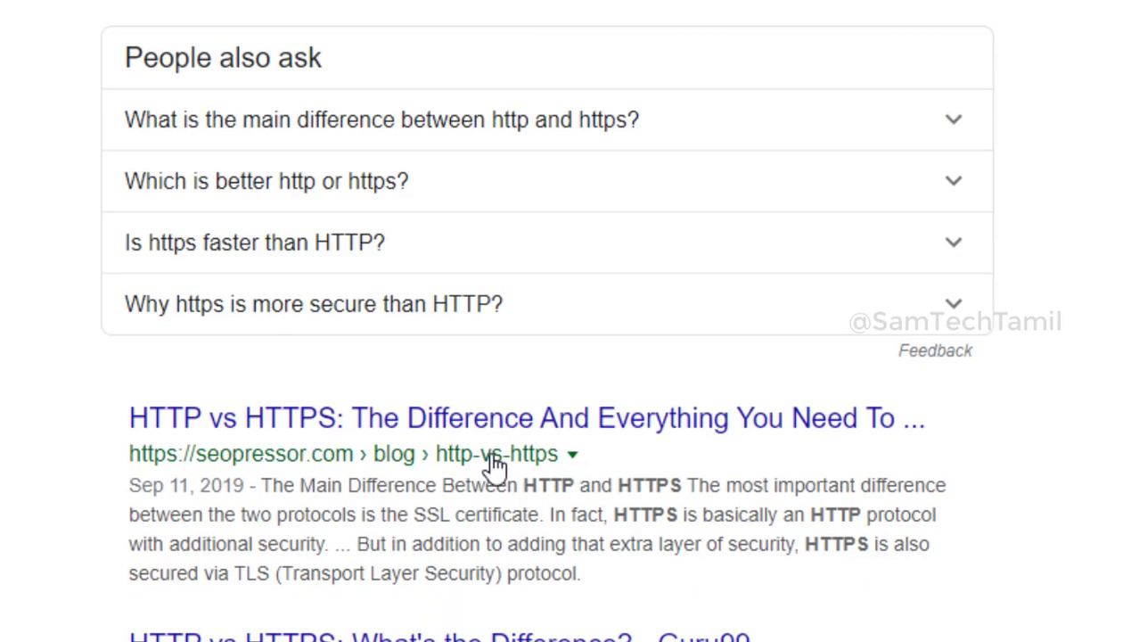
{"action": "scroll", "coordinate": [493, 462], "scroll_direction": "down", "scroll_amount": 3}
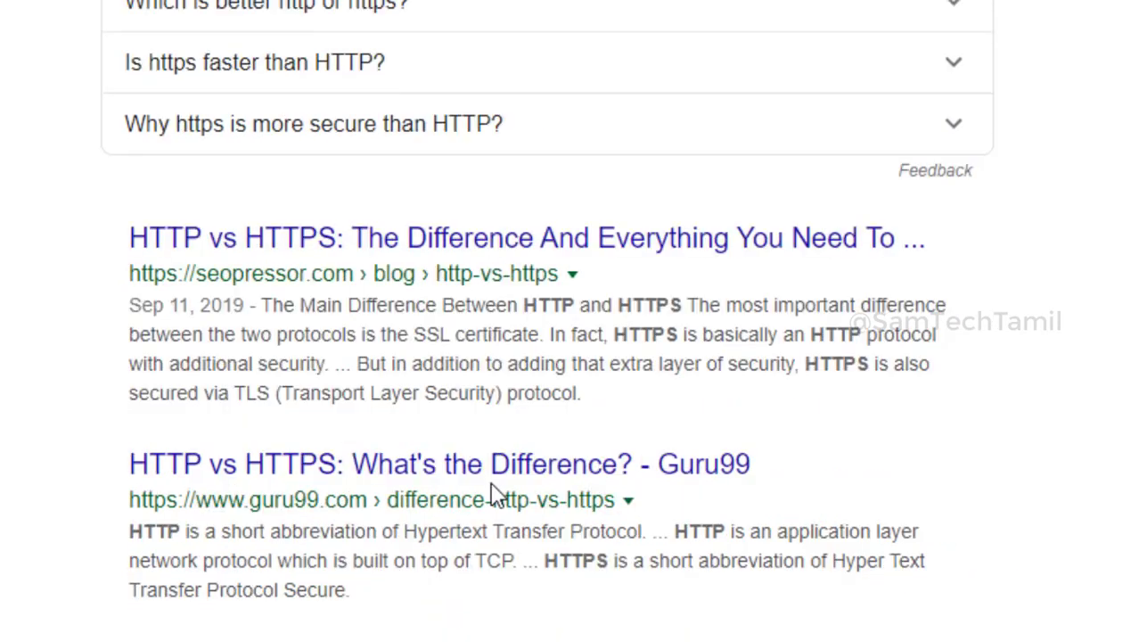
{"action": "left_click_drag", "start_coordinate": [129, 175], "coordinate": [179, 175]}
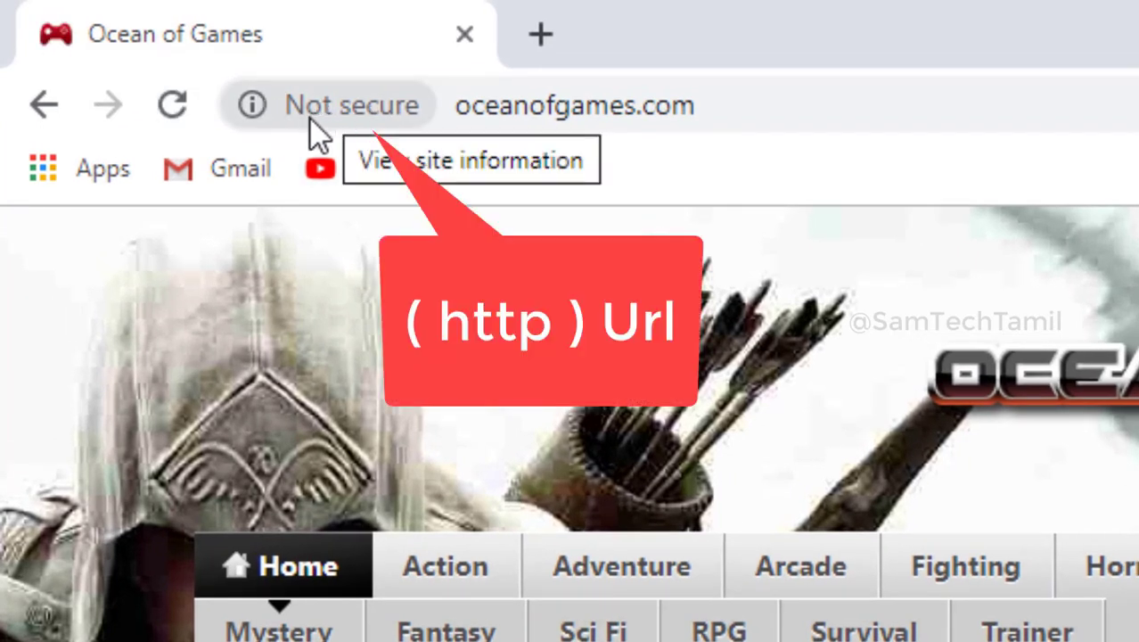
View oceanofgames.com's not-secure connection details, then load gametop.com in a new tab.
{"action": "left_click", "coordinate": [317, 112]}
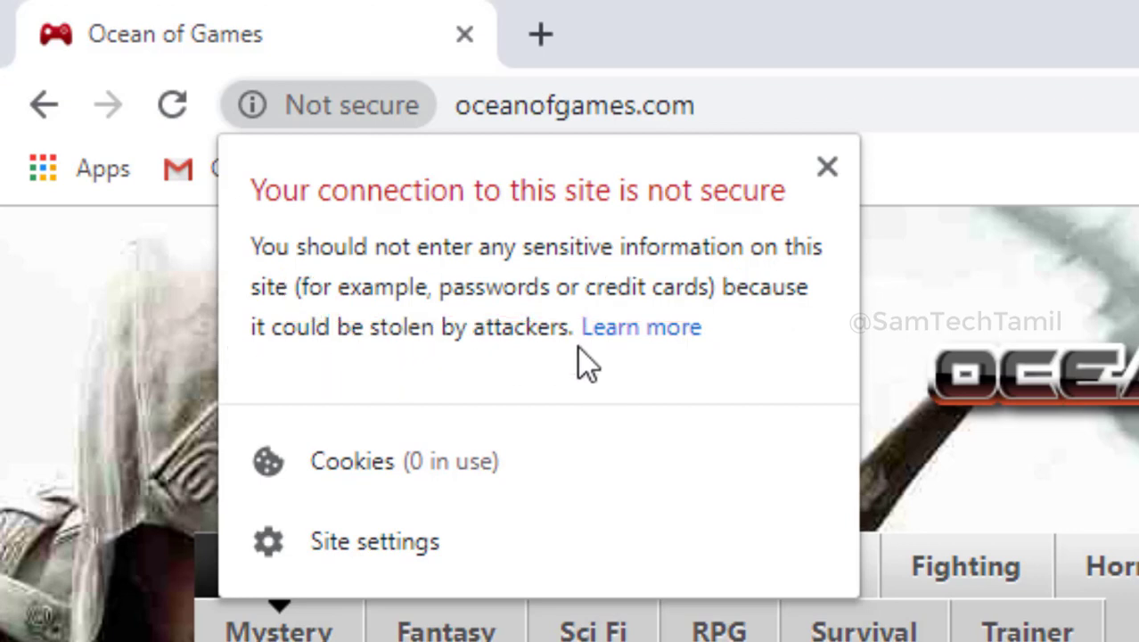
{"action": "left_click", "coordinate": [827, 167]}
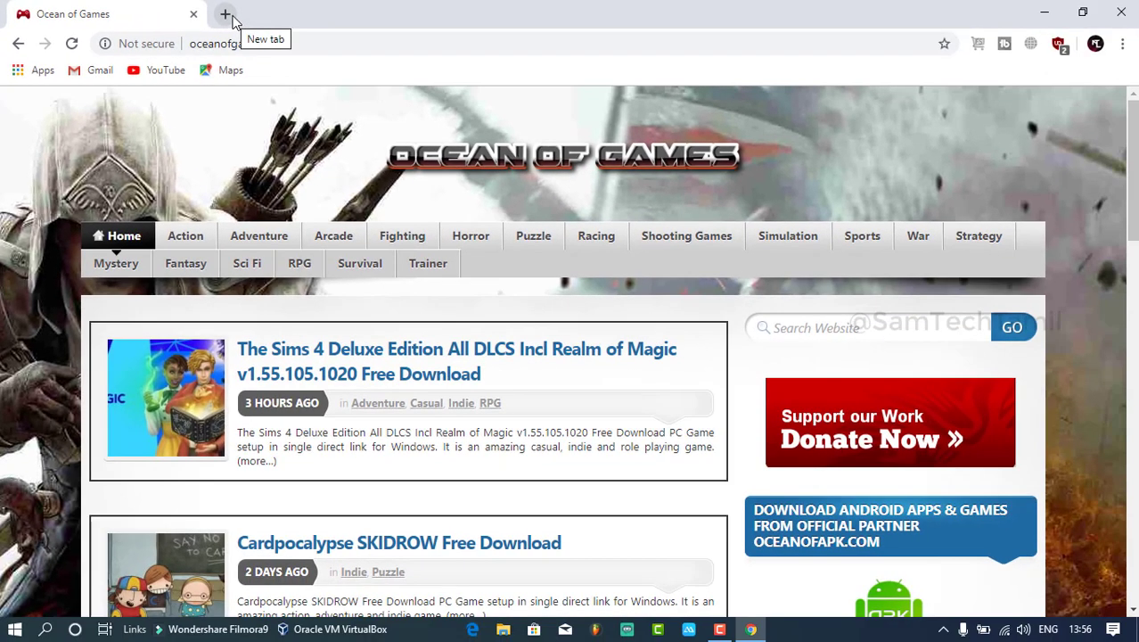
{"action": "left_click", "coordinate": [225, 14]}
{"action": "type", "text": "gametop.com/category/popular.html"}
{"action": "key", "text": "Return"}
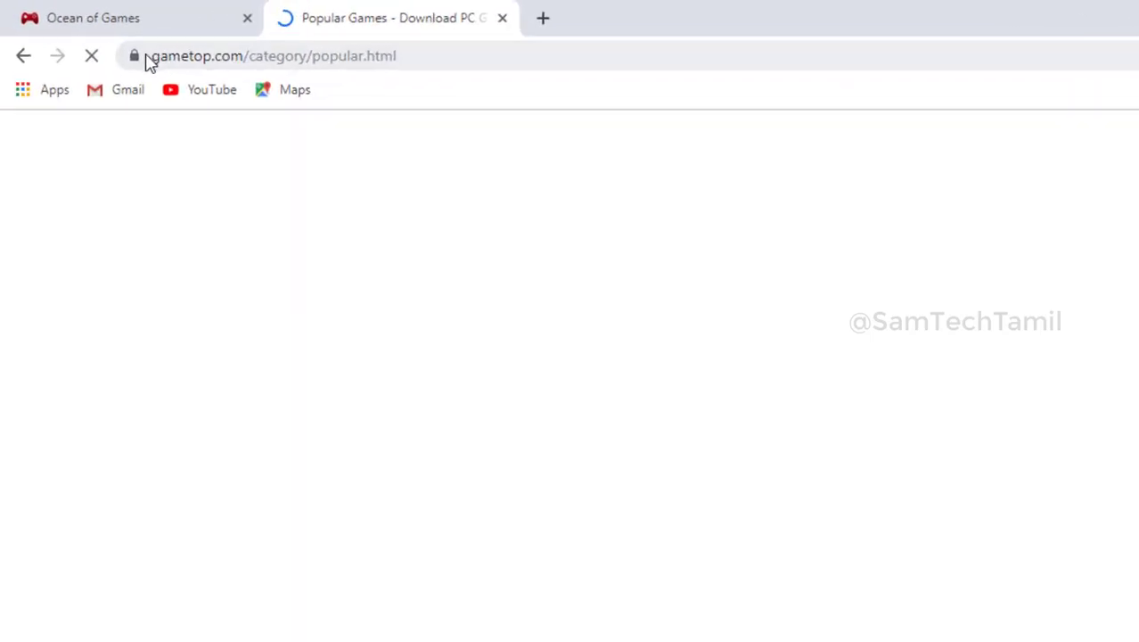
Check gametop.com's secure connection details, then close the gametop.com tab.
{"action": "left_click", "coordinate": [270, 111]}
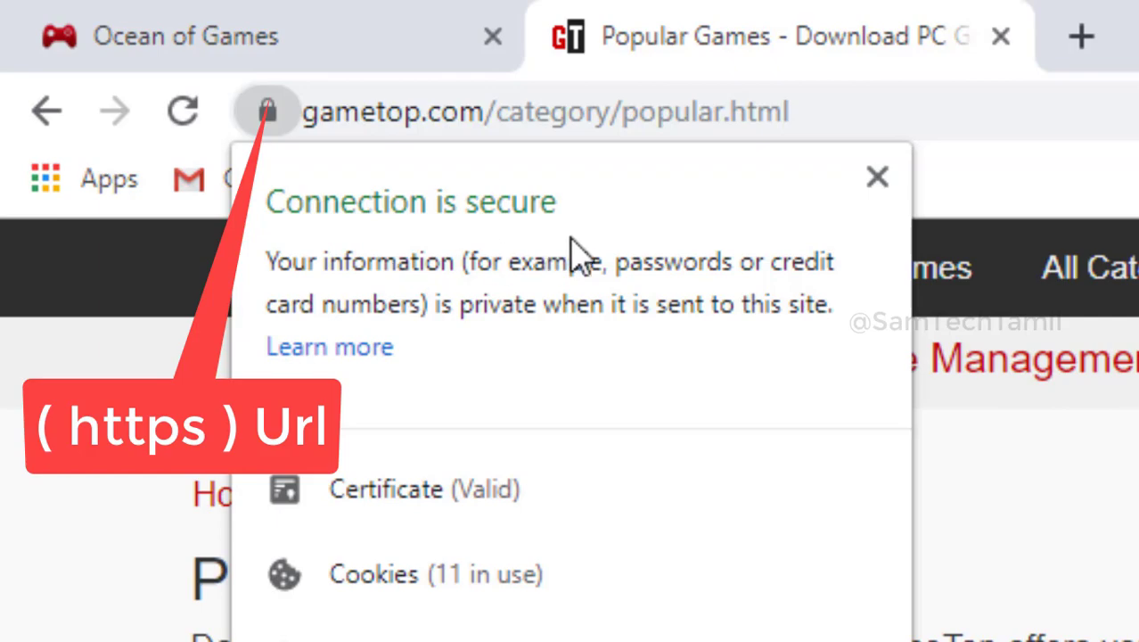
{"action": "left_click", "coordinate": [878, 178]}
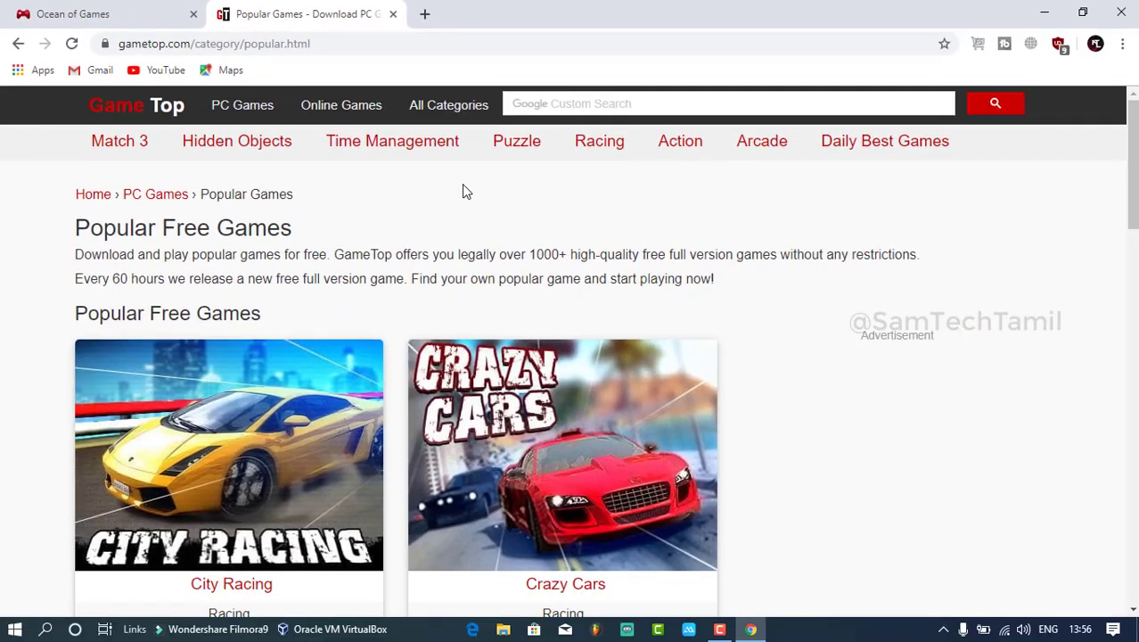
{"action": "left_click", "coordinate": [393, 15]}
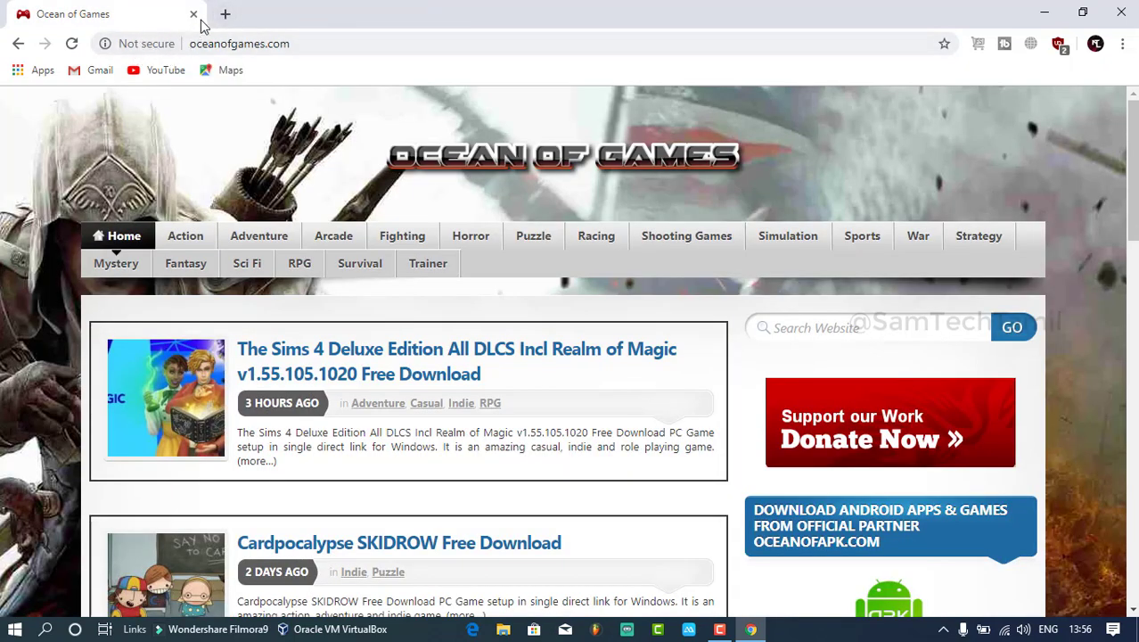
{"action": "left_click", "coordinate": [225, 15]}
Close the Ocean of Games tab and add the uBlock Origin extension to Chrome.
{"action": "left_click", "coordinate": [194, 15]}
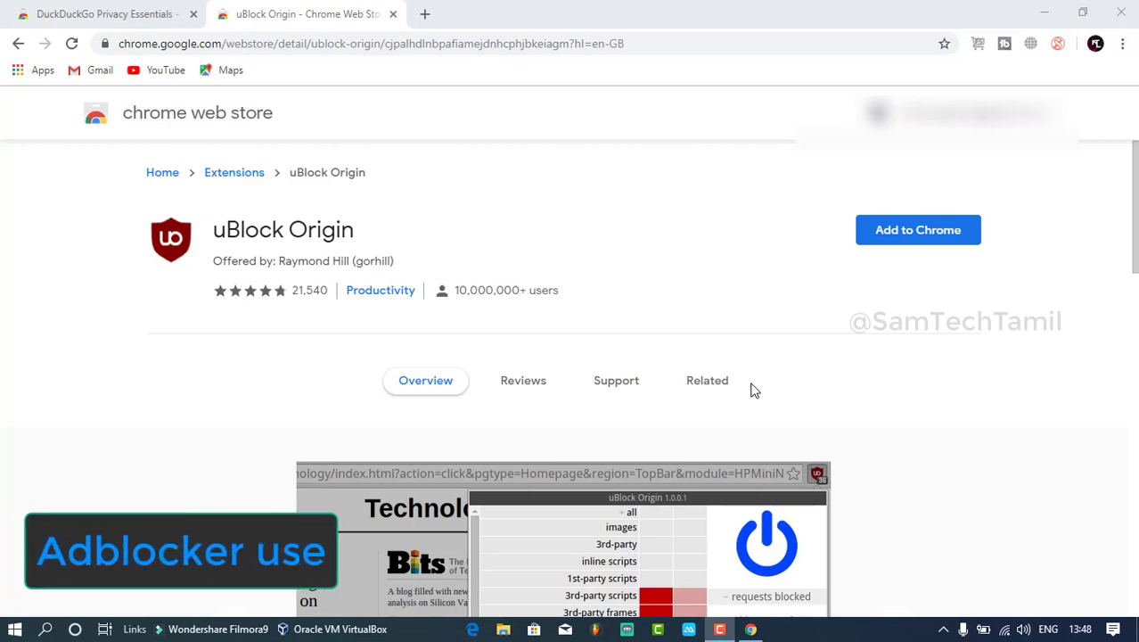
{"action": "scroll", "coordinate": [816, 395], "scroll_direction": "down", "scroll_amount": 5}
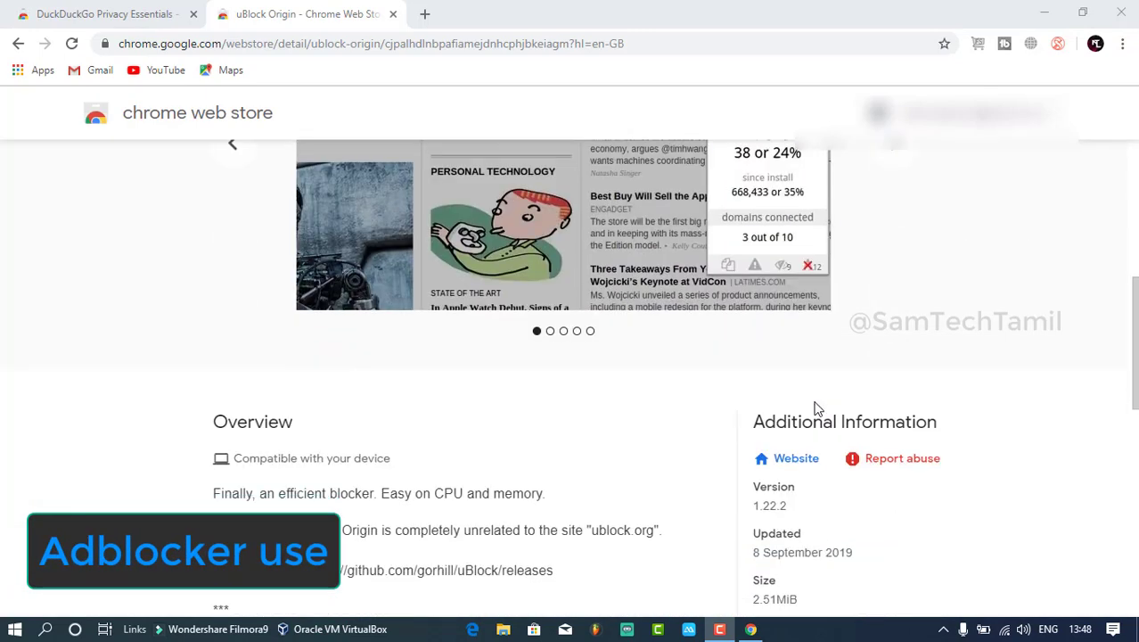
{"action": "scroll", "coordinate": [815, 407], "scroll_direction": "up", "scroll_amount": 5}
{"action": "left_click_drag", "start_coordinate": [213, 232], "coordinate": [359, 231]}
{"action": "left_click", "coordinate": [437, 236]}
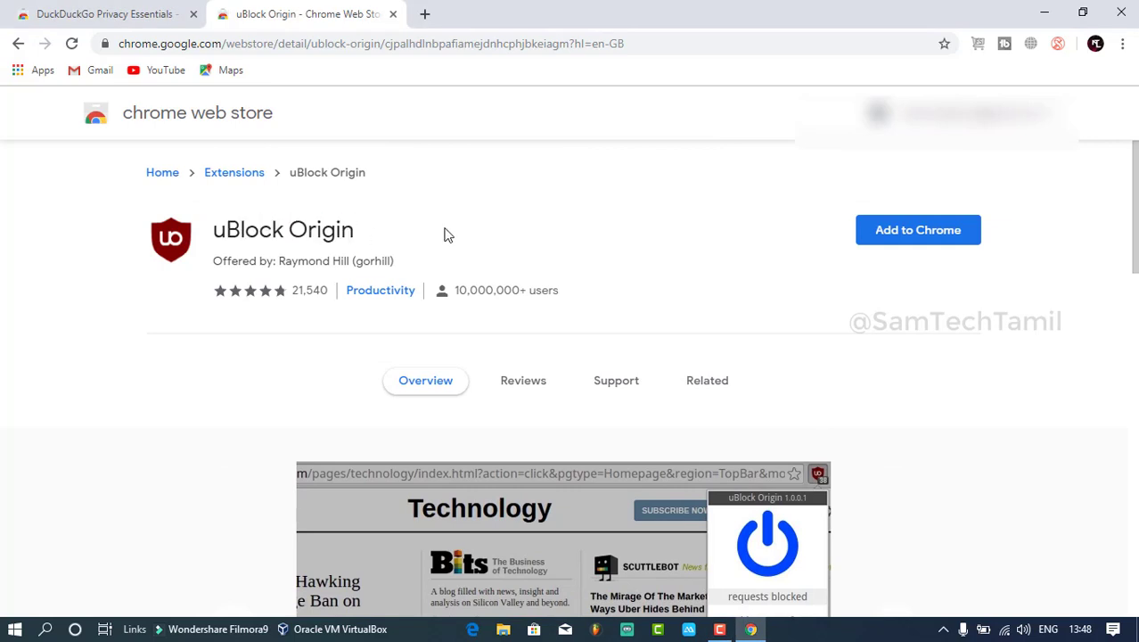
{"action": "left_click", "coordinate": [909, 244]}
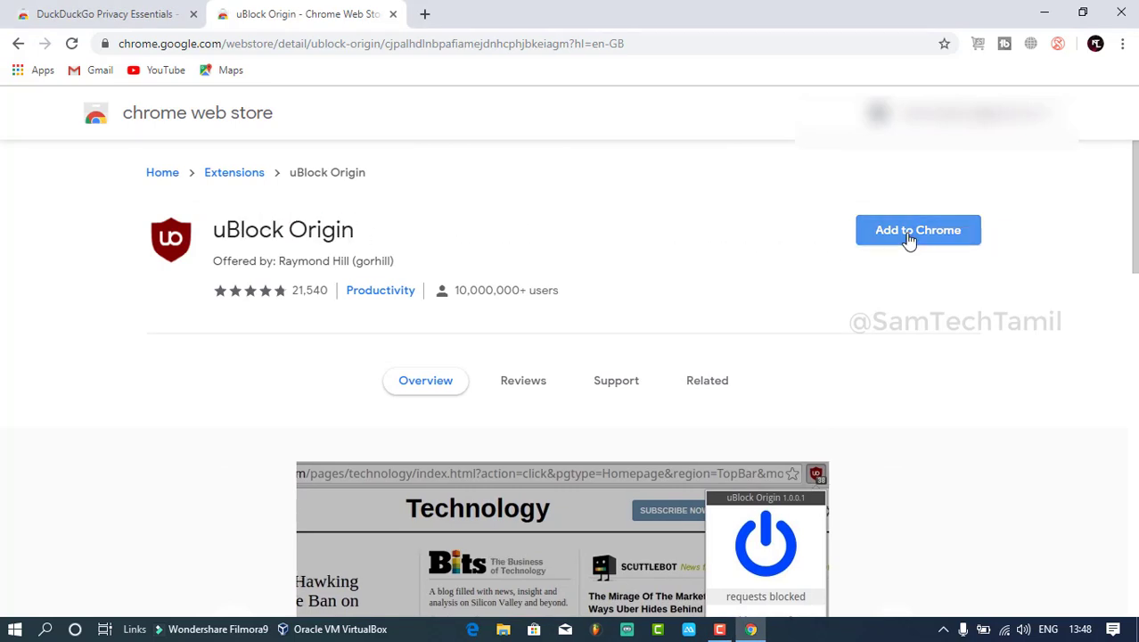
{"action": "left_click", "coordinate": [596, 207]}
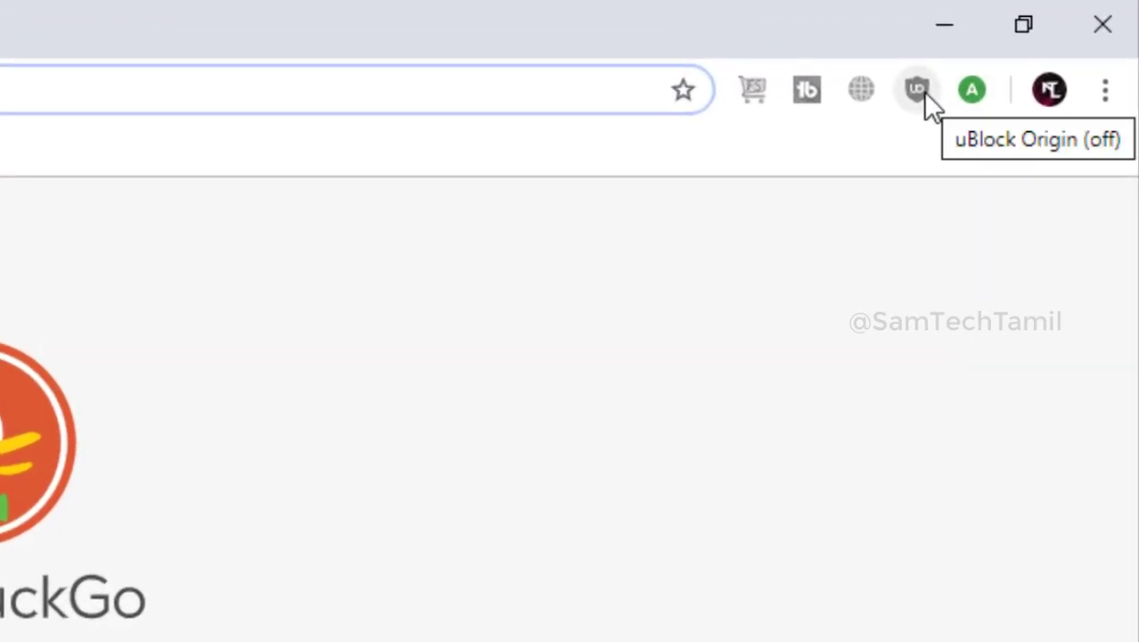
Check uBlock Origin's blocked requests on the games page and toggle its blocking.
{"action": "left_click", "coordinate": [922, 91]}
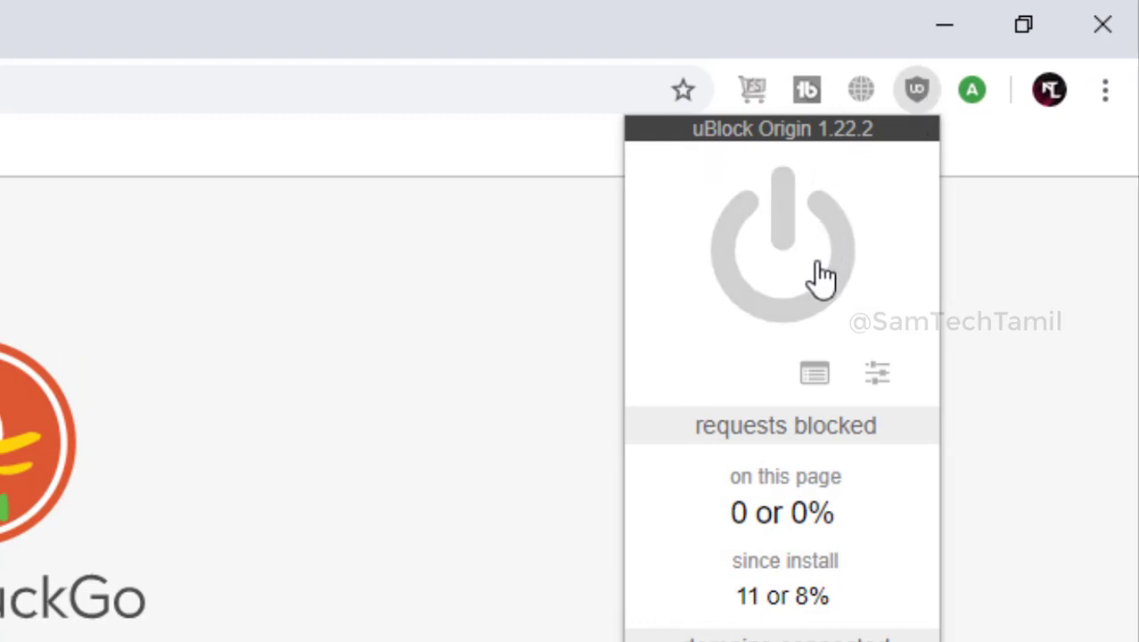
{"action": "left_click", "coordinate": [772, 278]}
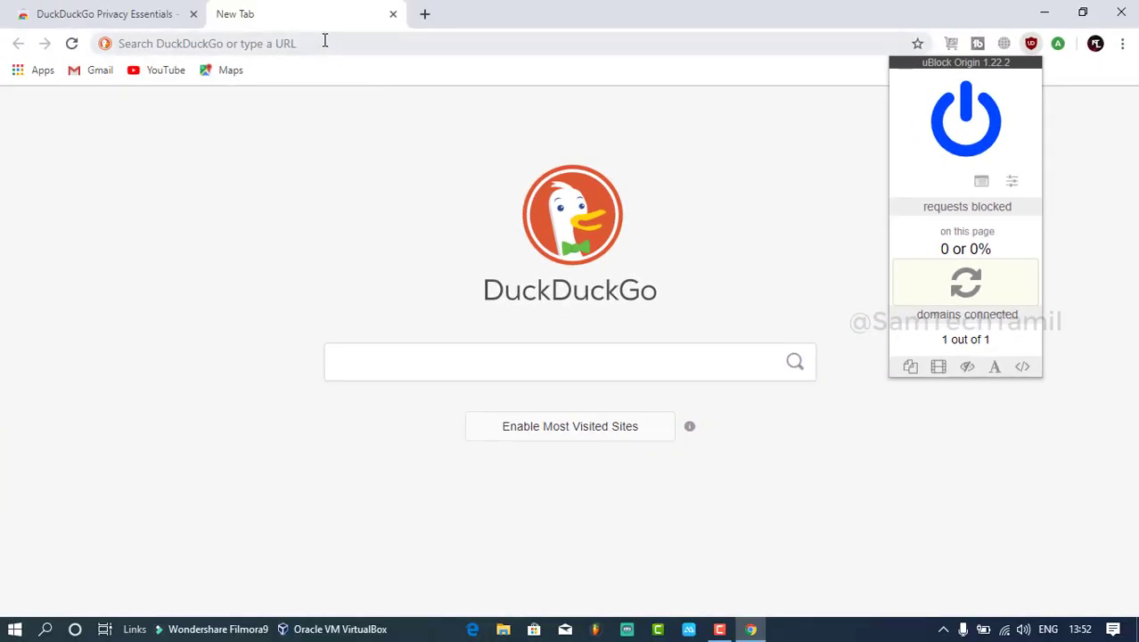
{"action": "left_click", "coordinate": [425, 17]}
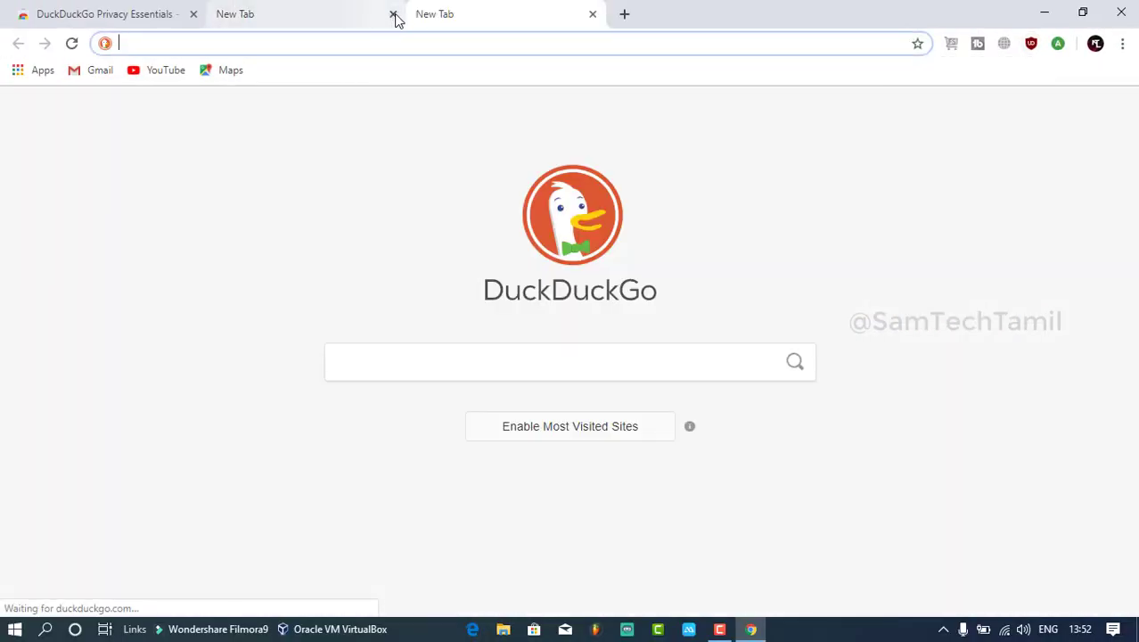
{"action": "key", "text": "ctrl+w"}
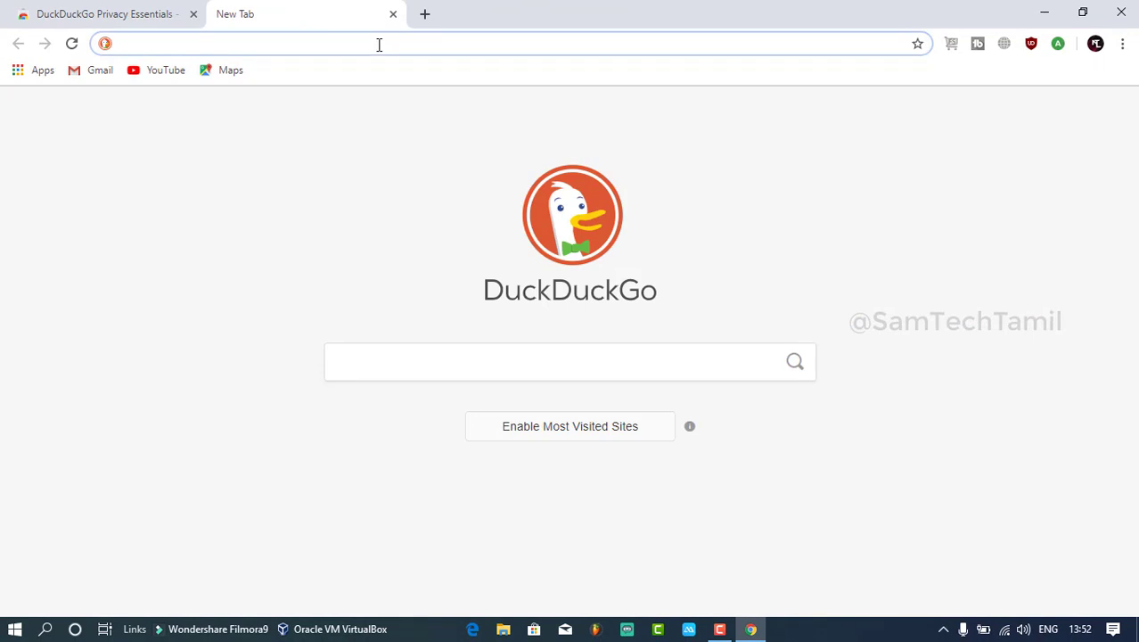
Go to addictinggames.com, review uBlock Origin's blocking summary, and turn off blocking there.
{"action": "type", "text": "games.com"}
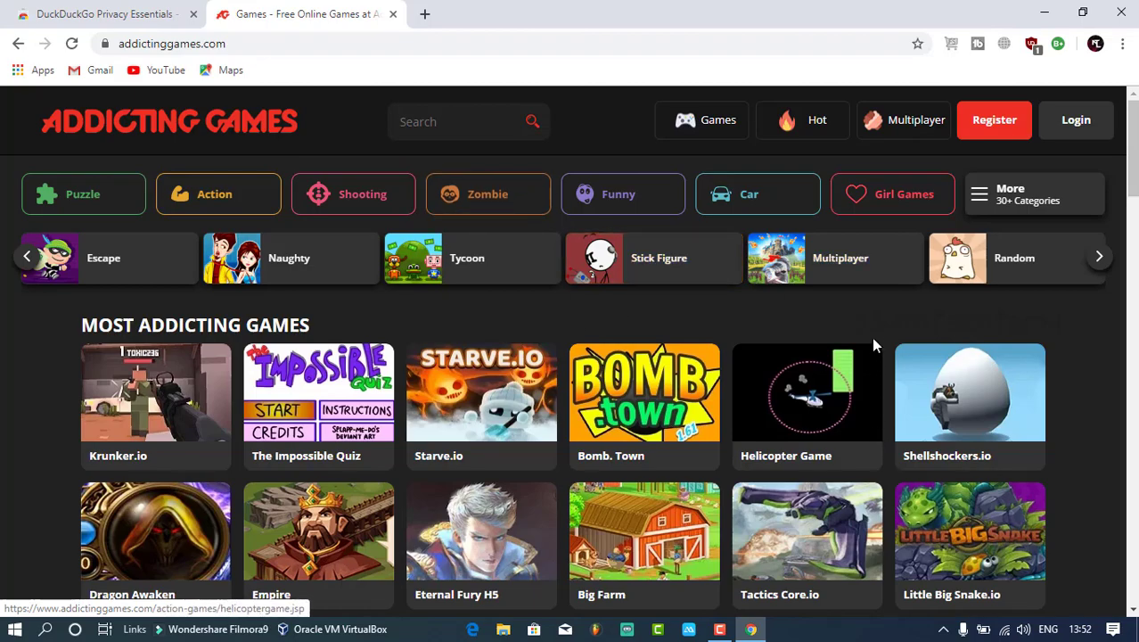
{"action": "scroll", "coordinate": [871, 339], "scroll_direction": "down", "scroll_amount": 5}
{"action": "scroll", "coordinate": [873, 346], "scroll_direction": "down", "scroll_amount": 8}
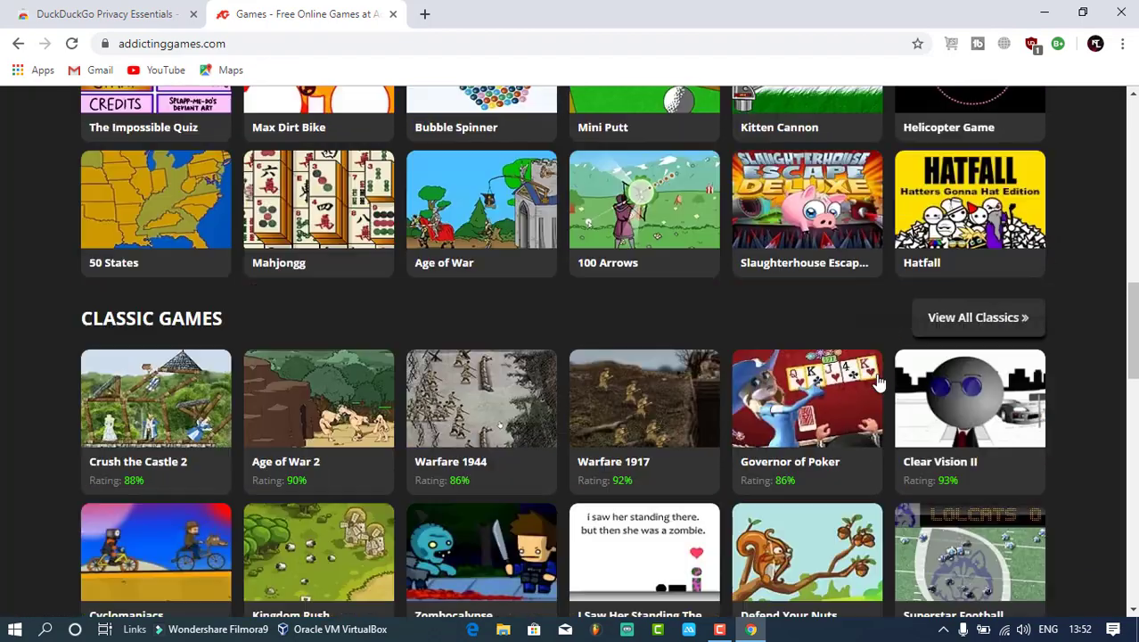
{"action": "scroll", "coordinate": [877, 382], "scroll_direction": "up", "scroll_amount": 13}
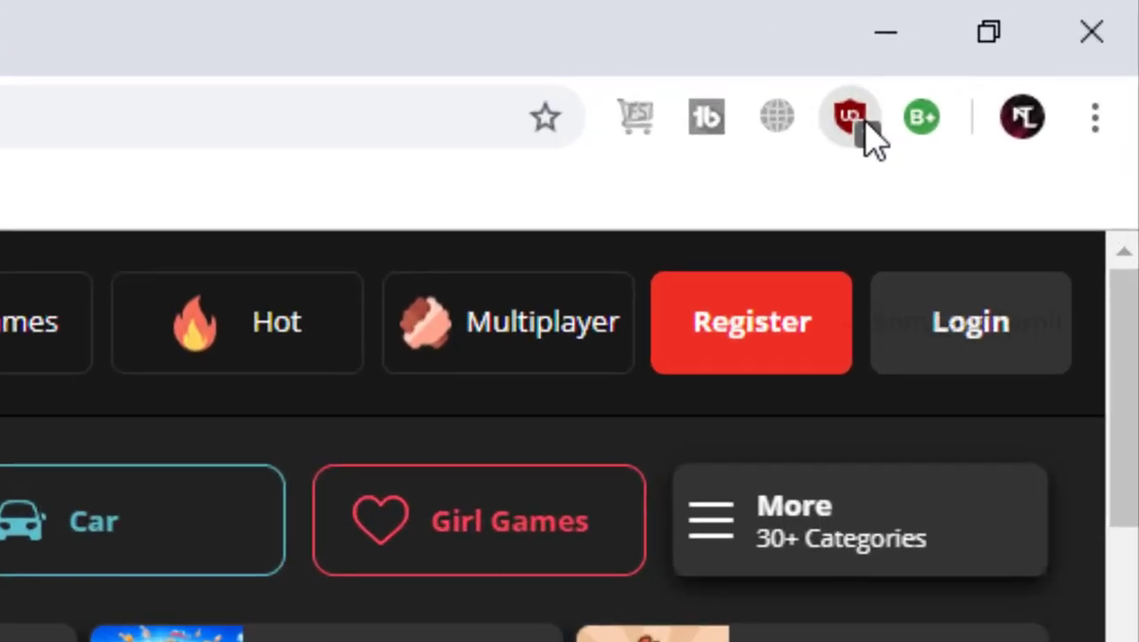
{"action": "left_click", "coordinate": [1029, 45]}
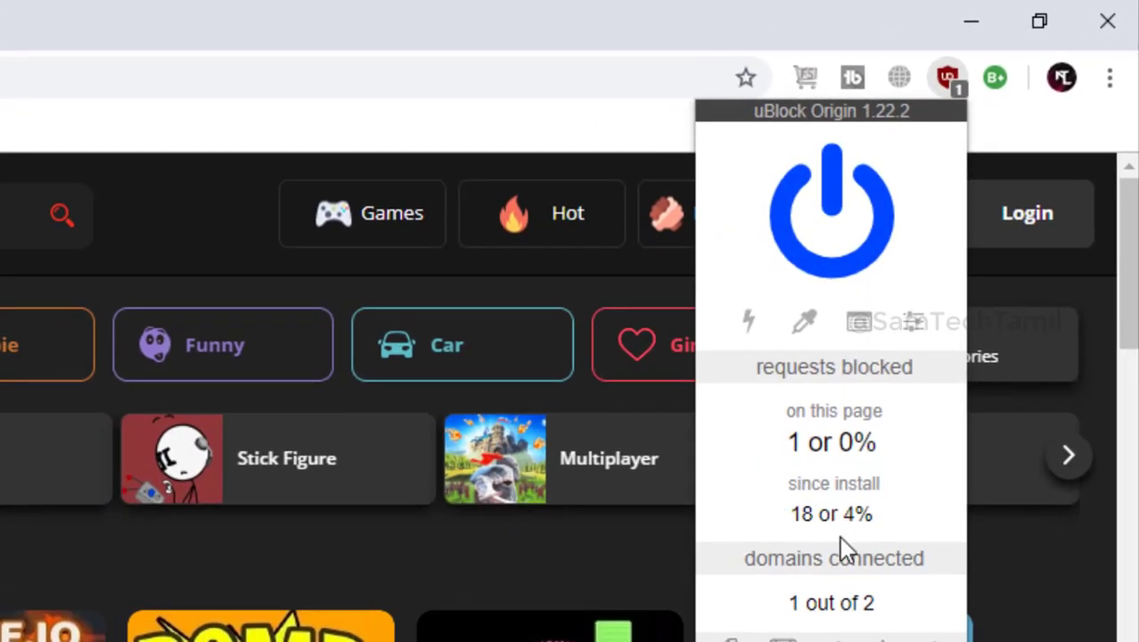
{"action": "left_click", "coordinate": [954, 82]}
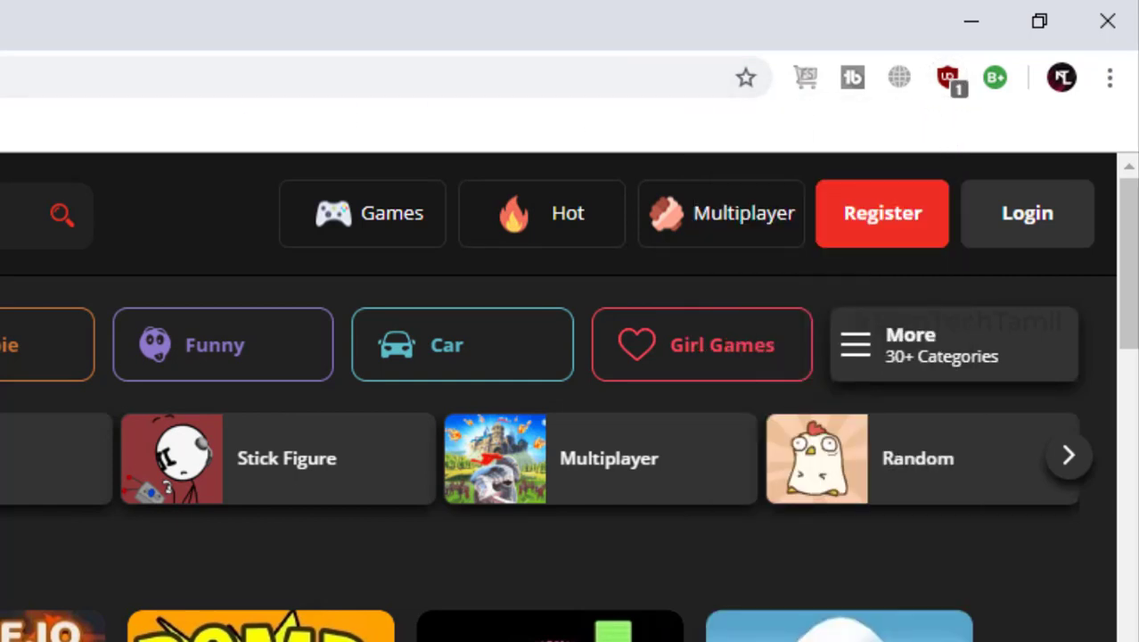
{"action": "left_click", "coordinate": [952, 80]}
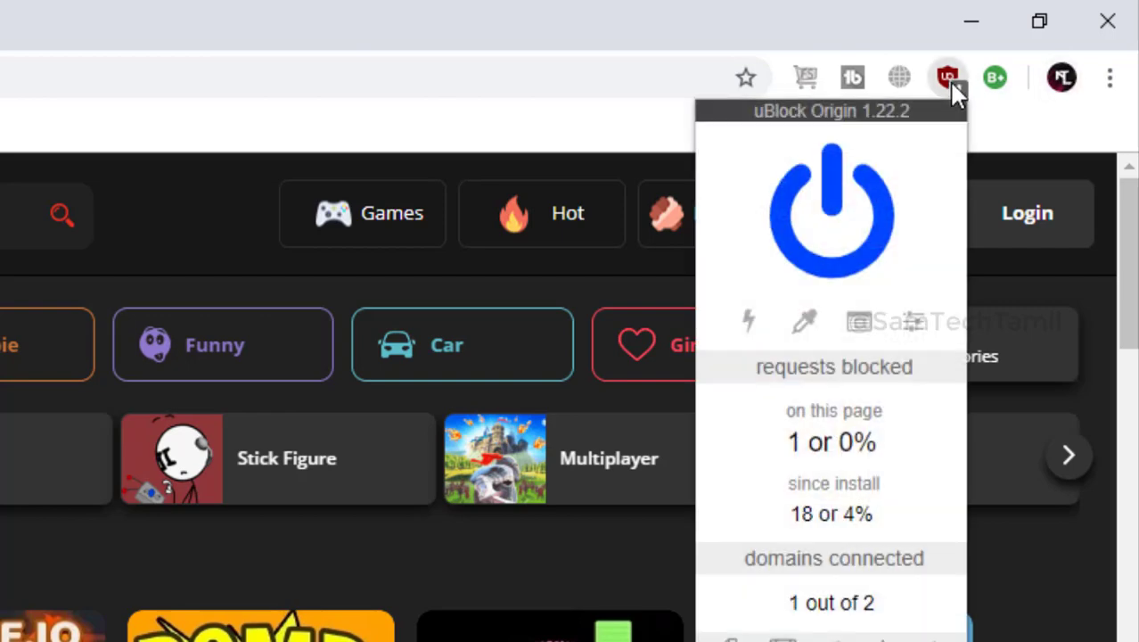
{"action": "left_click", "coordinate": [831, 210]}
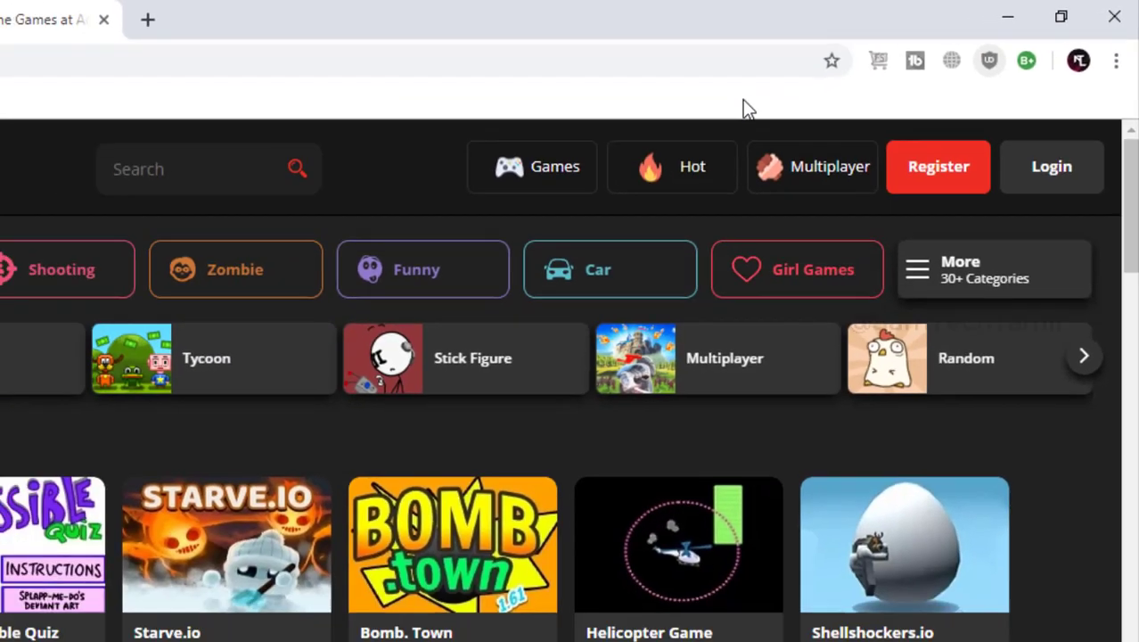
{"action": "right_click", "coordinate": [636, 140]}
{"action": "left_click", "coordinate": [1058, 47]}
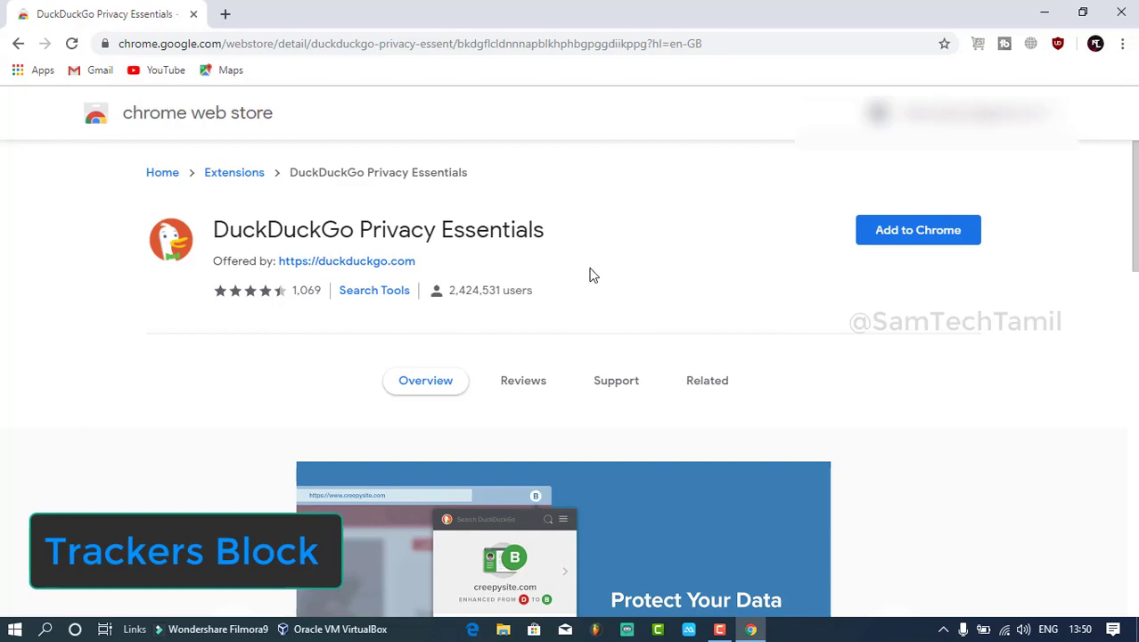
Add DuckDuckGo Privacy Essentials to Chrome and search 'games download' in a new tab.
{"action": "scroll", "coordinate": [590, 272], "scroll_direction": "down", "scroll_amount": 5}
{"action": "scroll", "coordinate": [589, 319], "scroll_direction": "up", "scroll_amount": 4}
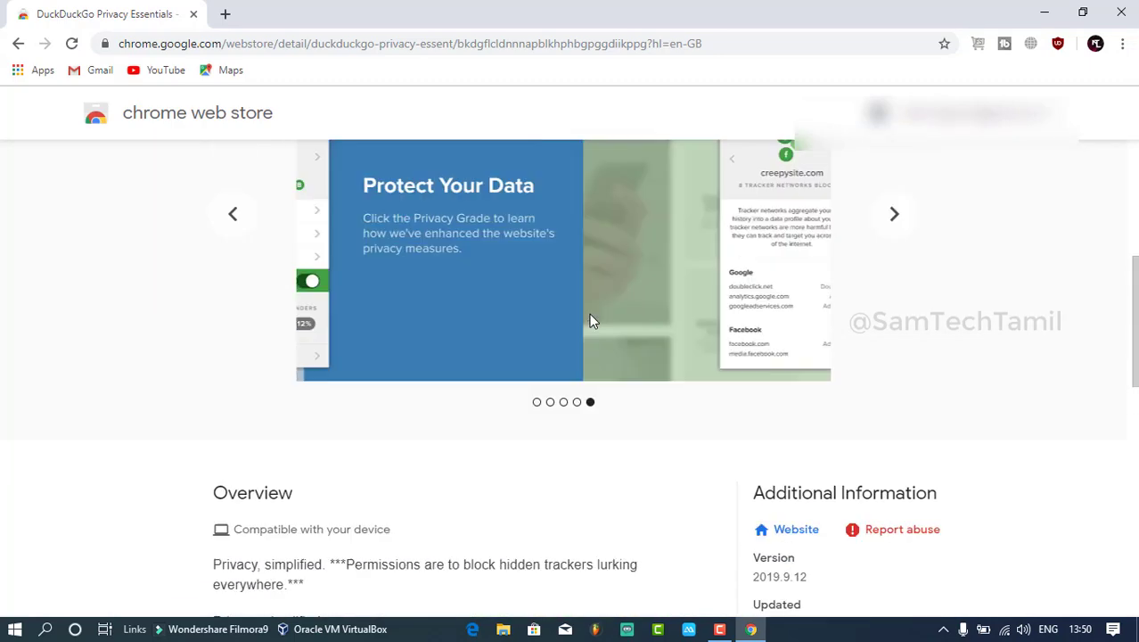
{"action": "scroll", "coordinate": [815, 249], "scroll_direction": "up", "scroll_amount": 2}
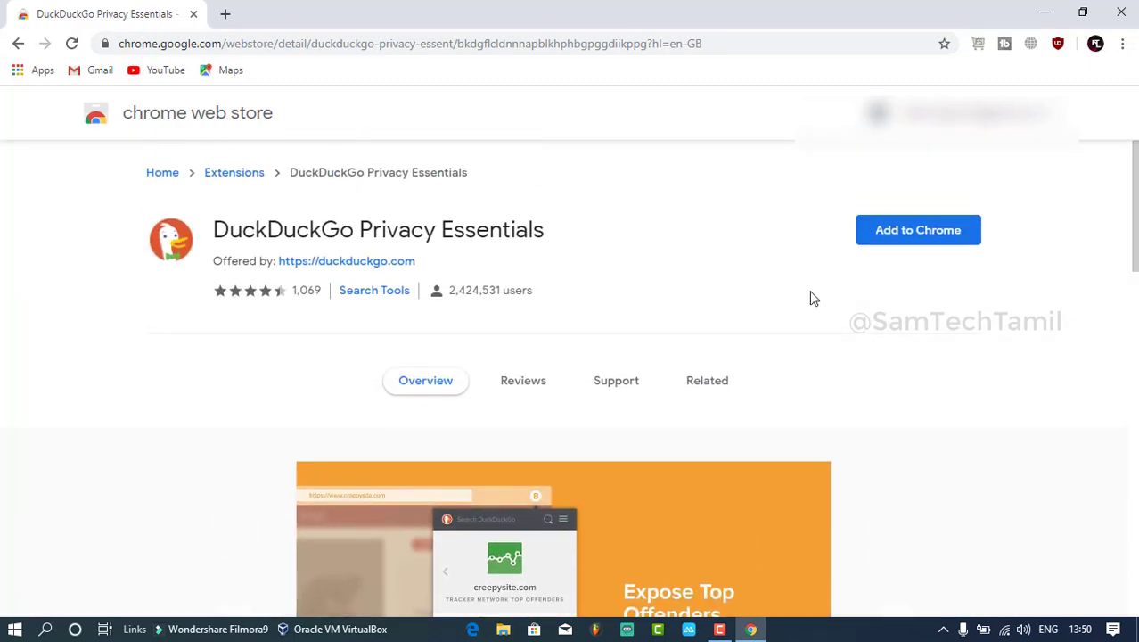
{"action": "left_click", "coordinate": [900, 242]}
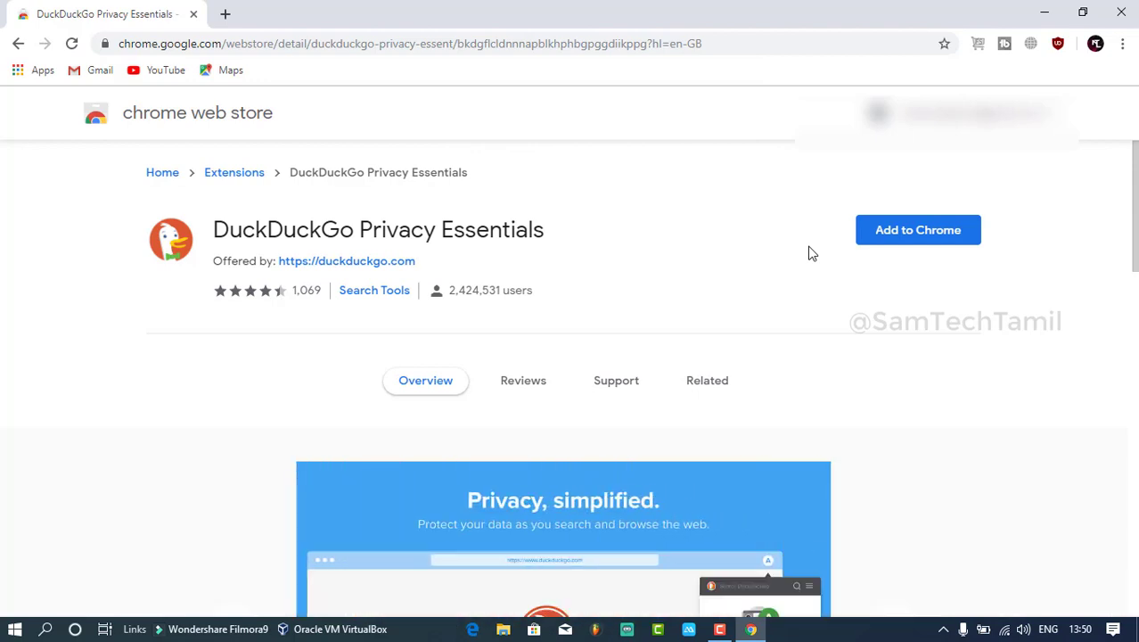
{"action": "left_click", "coordinate": [226, 14]}
{"action": "type", "text": "games download"}
{"action": "key", "text": "Return"}
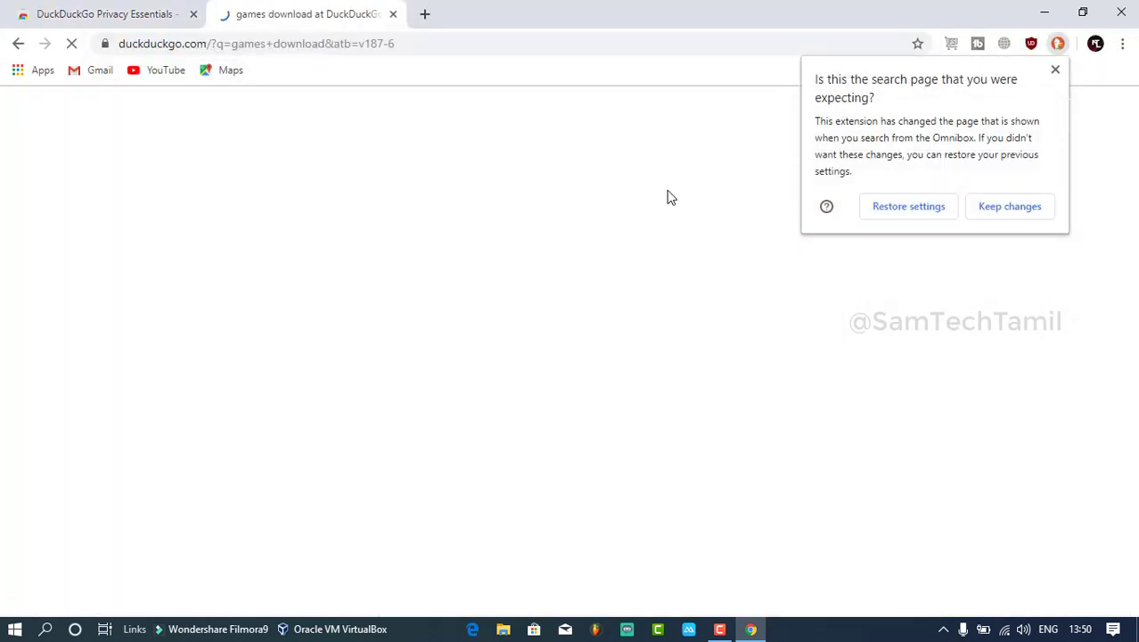
Dismiss DuckDuckGo's search-change notice and open the 'Download Free Games - MyPlayCity.com' result.
{"action": "left_click", "coordinate": [1055, 70]}
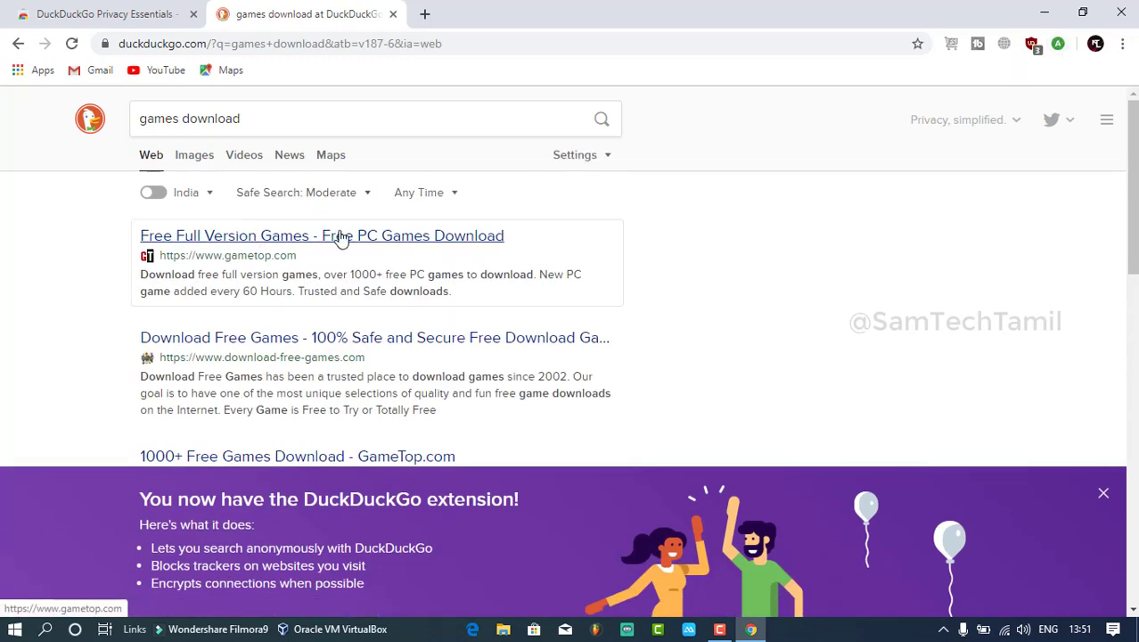
{"action": "scroll", "coordinate": [630, 267], "scroll_direction": "down", "scroll_amount": 5}
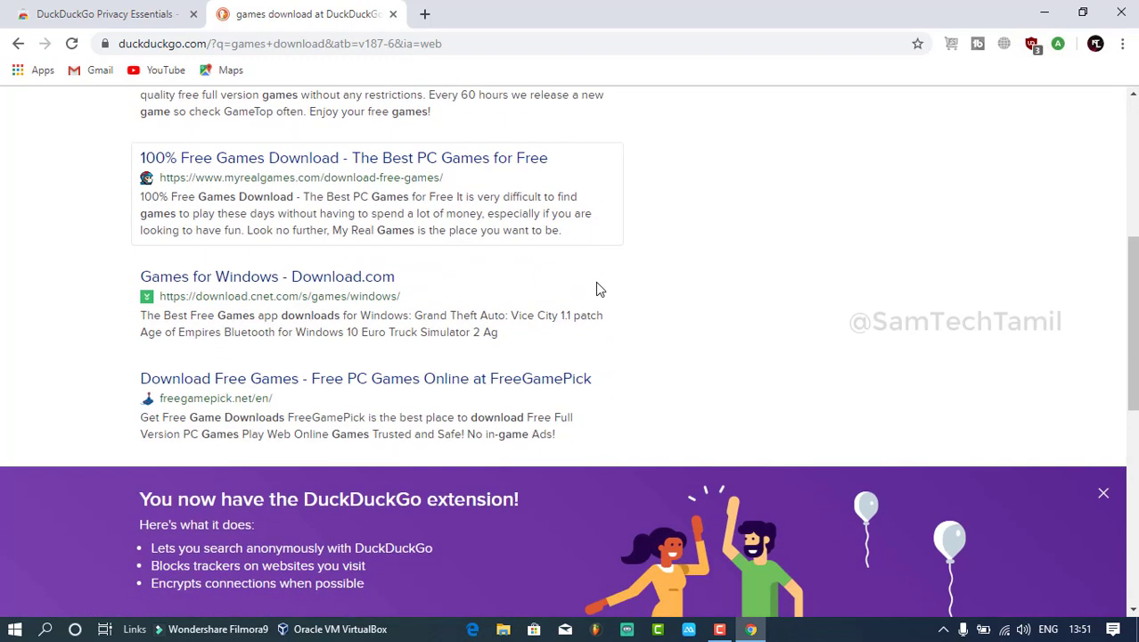
{"action": "scroll", "coordinate": [597, 287], "scroll_direction": "down", "scroll_amount": 1}
{"action": "scroll", "coordinate": [598, 290], "scroll_direction": "down", "scroll_amount": 2}
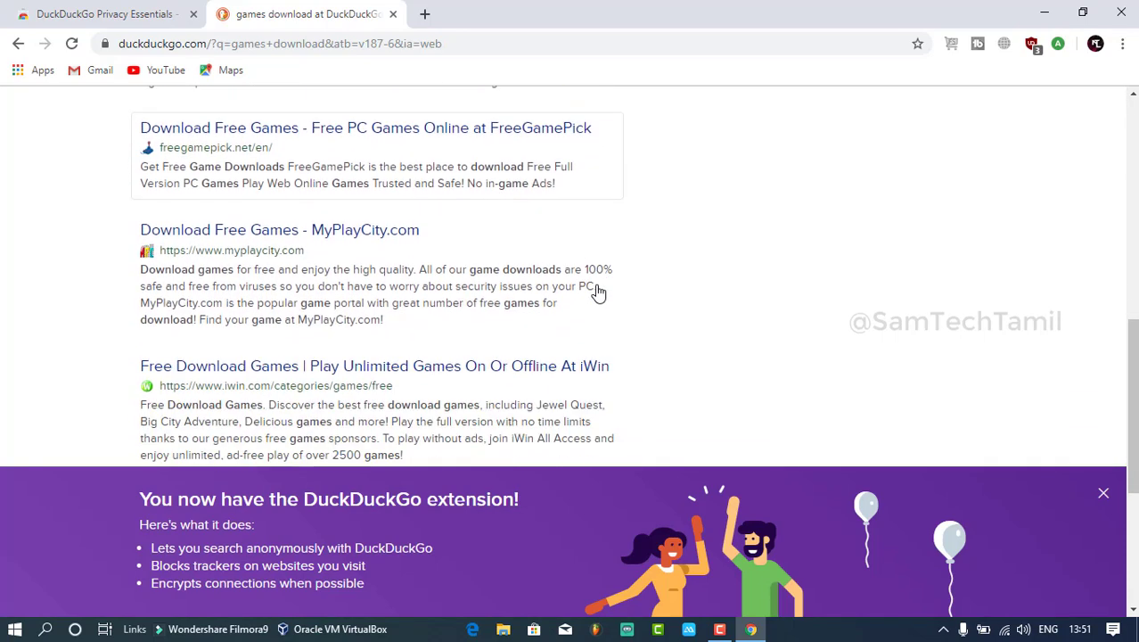
{"action": "left_click", "coordinate": [307, 238]}
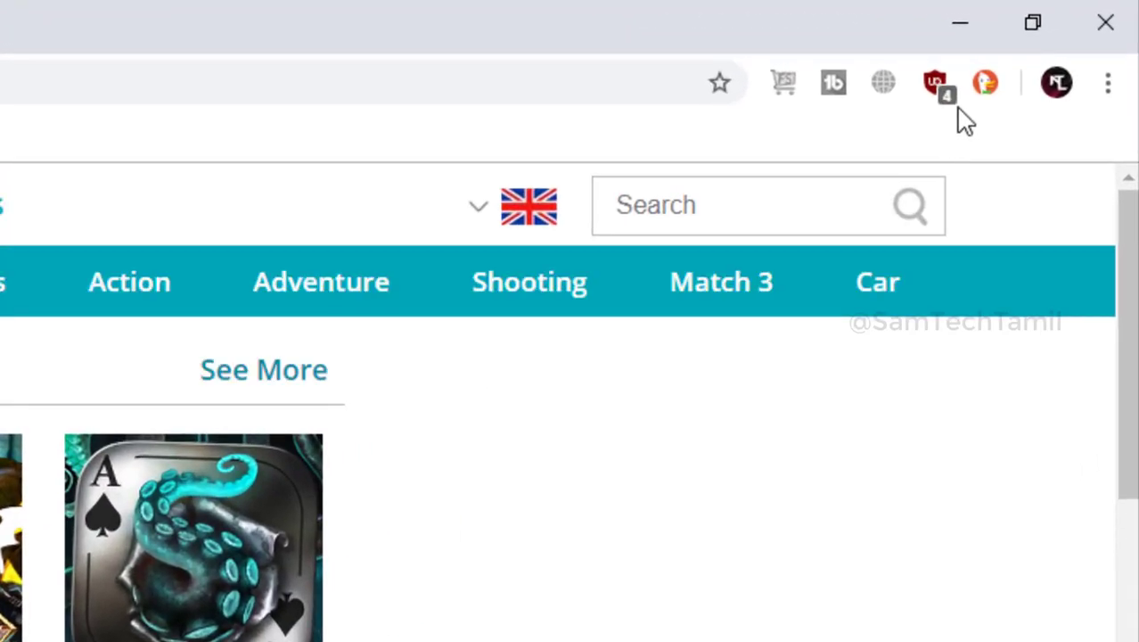
{"action": "left_click", "coordinate": [986, 83]}
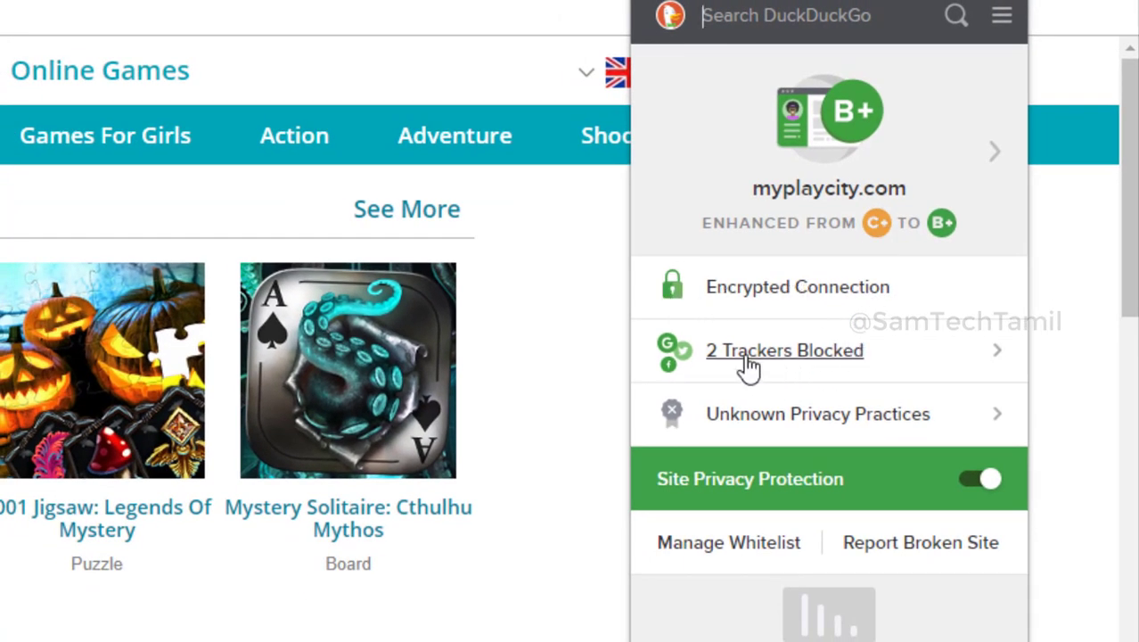
{"action": "left_click", "coordinate": [1003, 365]}
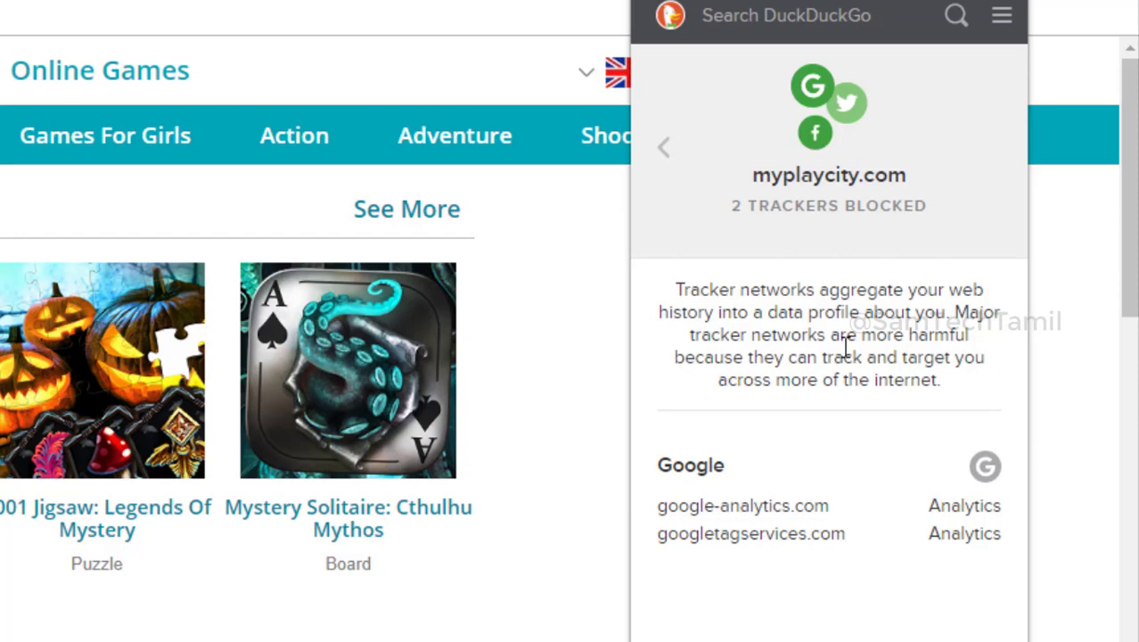
{"action": "left_click", "coordinate": [666, 154]}
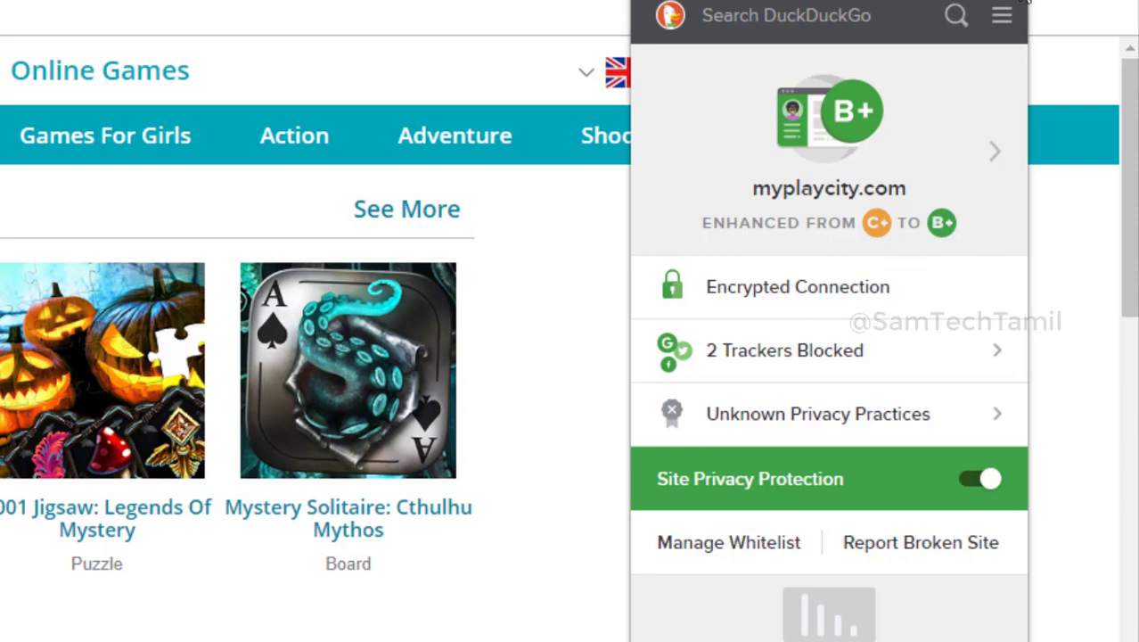
{"action": "left_click", "coordinate": [1020, 5]}
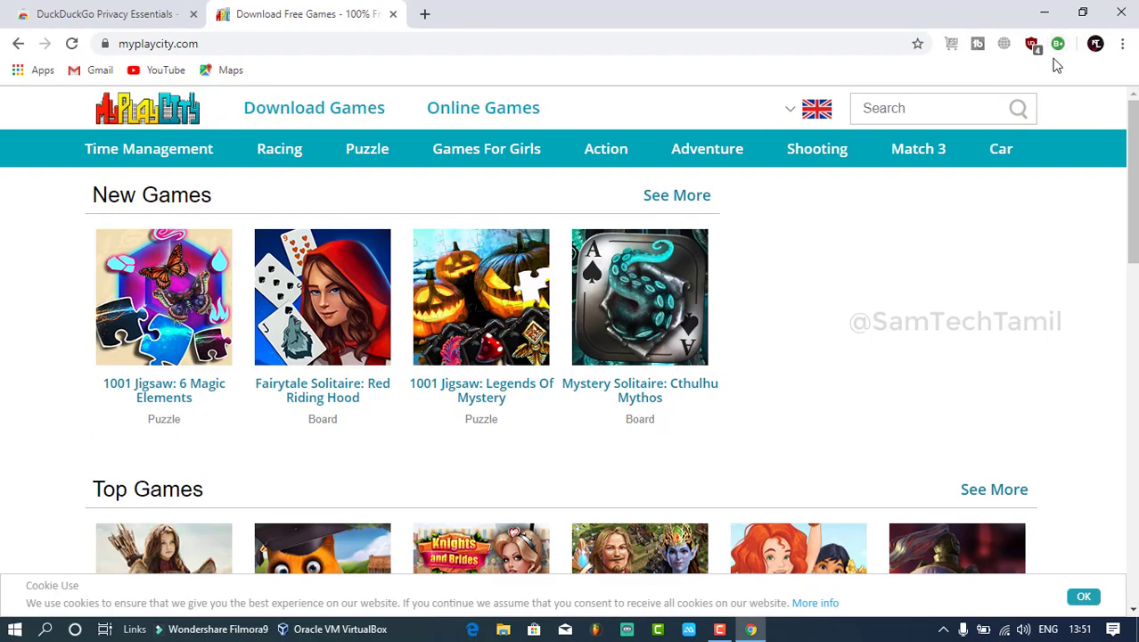
{"action": "scroll", "coordinate": [876, 428], "scroll_direction": "down", "scroll_amount": 6}
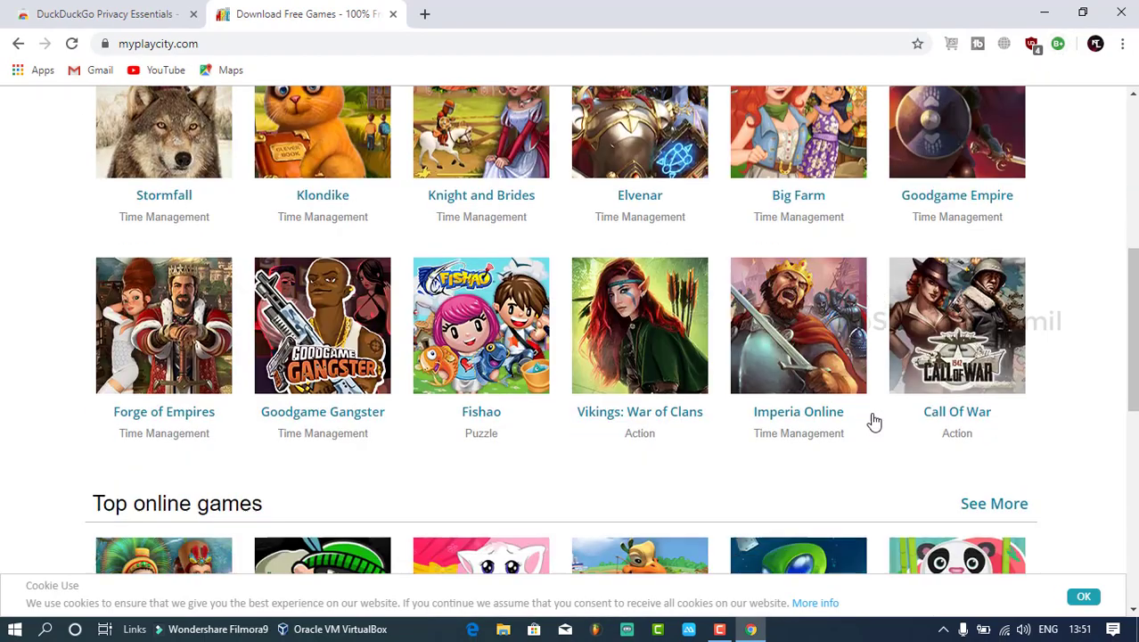
{"action": "scroll", "coordinate": [871, 385], "scroll_direction": "down", "scroll_amount": 5}
{"action": "scroll", "coordinate": [871, 383], "scroll_direction": "up", "scroll_amount": 11}
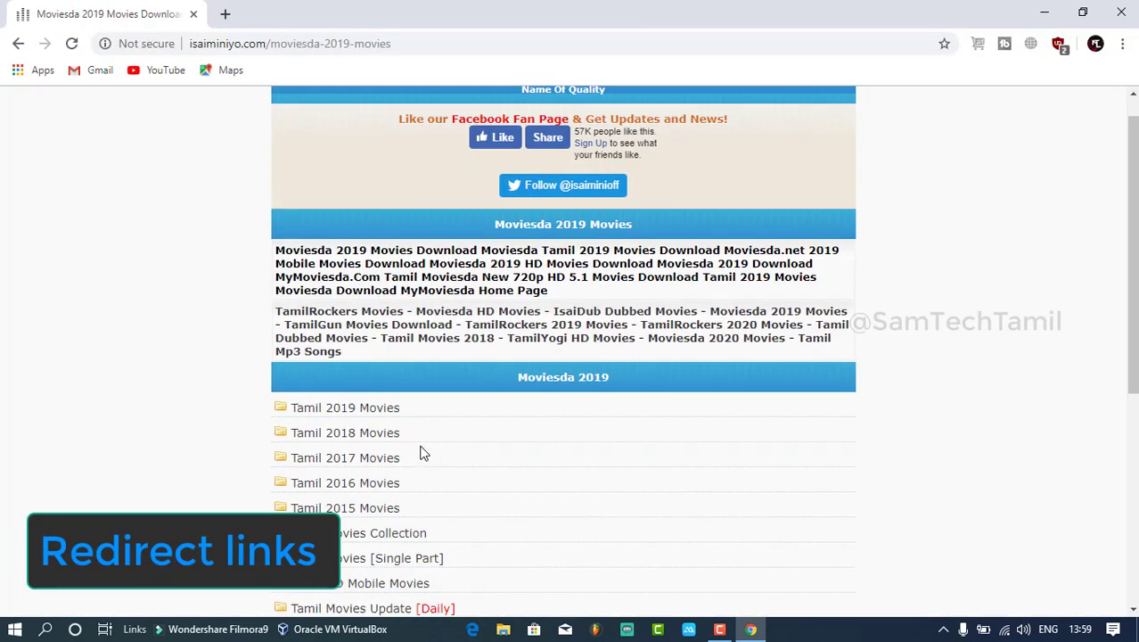
Open Tamil 2019 Movies and follow the Nadungaadhey Illathil Pei links, spawning redirect tabs.
{"action": "scroll", "coordinate": [423, 453], "scroll_direction": "down", "scroll_amount": 3}
{"action": "left_click", "coordinate": [348, 189]}
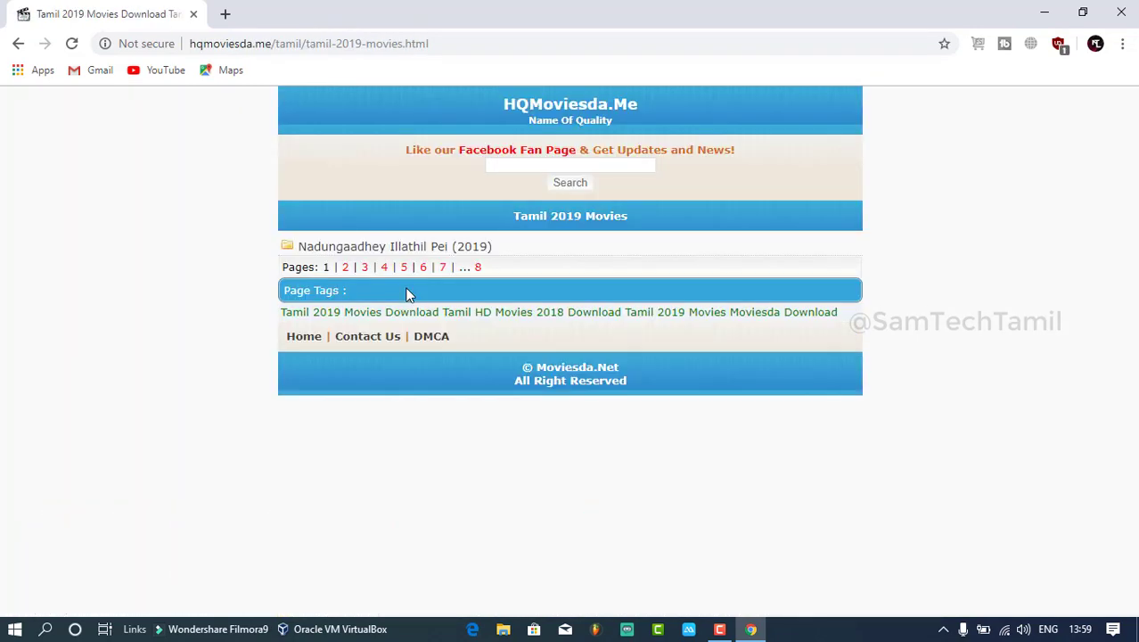
{"action": "left_click", "coordinate": [328, 258]}
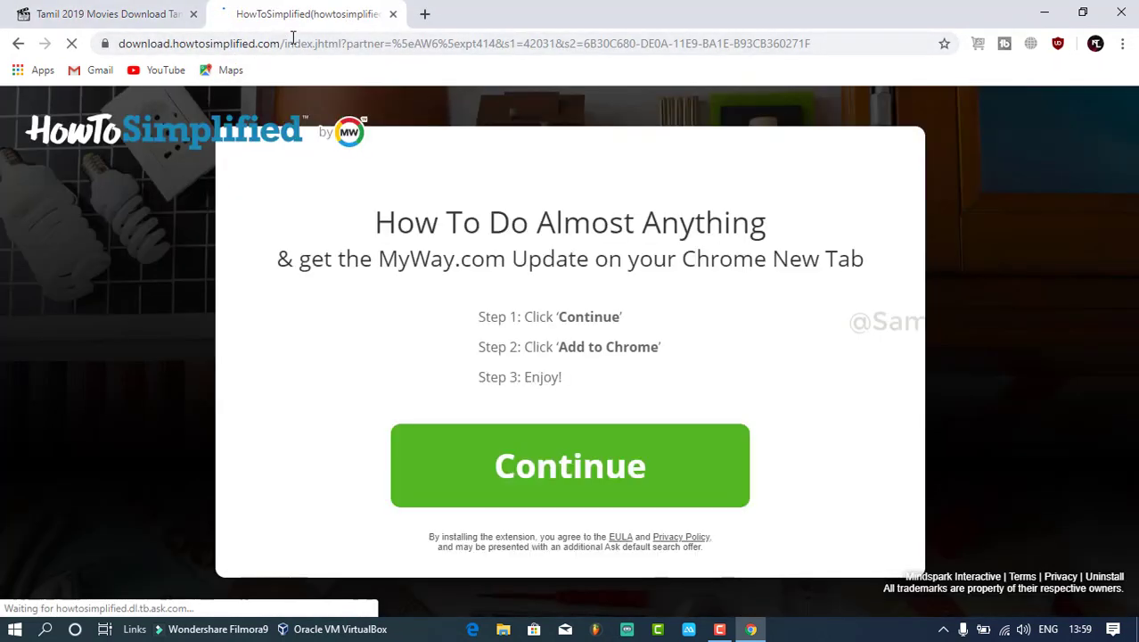
{"action": "left_click", "coordinate": [106, 16]}
{"action": "left_click", "coordinate": [363, 253]}
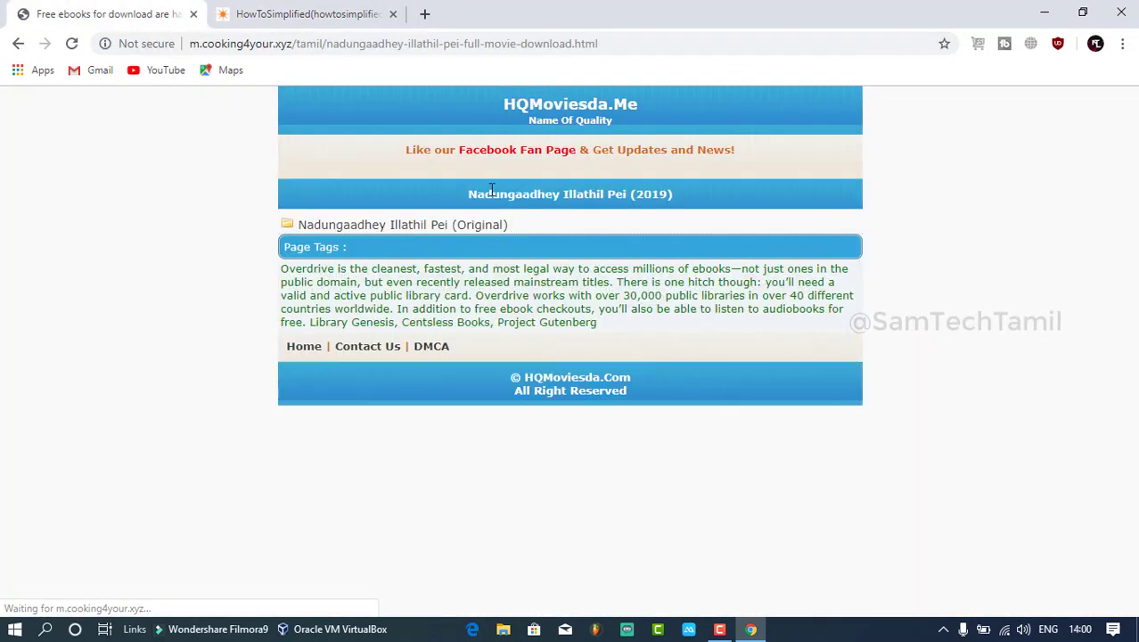
{"action": "left_click", "coordinate": [335, 227]}
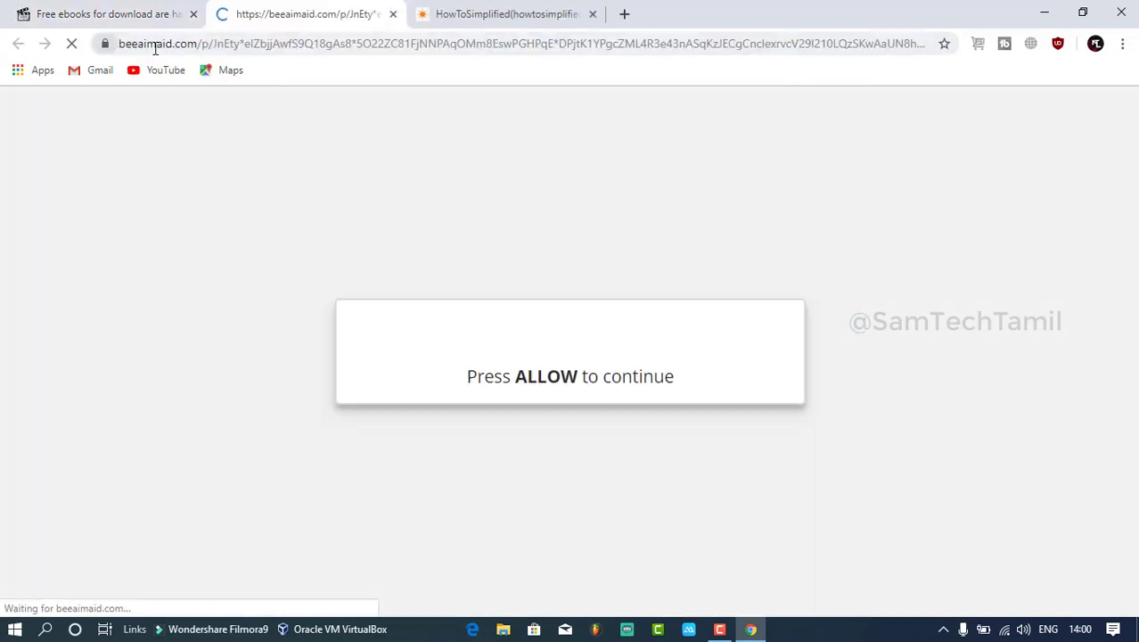
{"action": "left_click", "coordinate": [129, 18]}
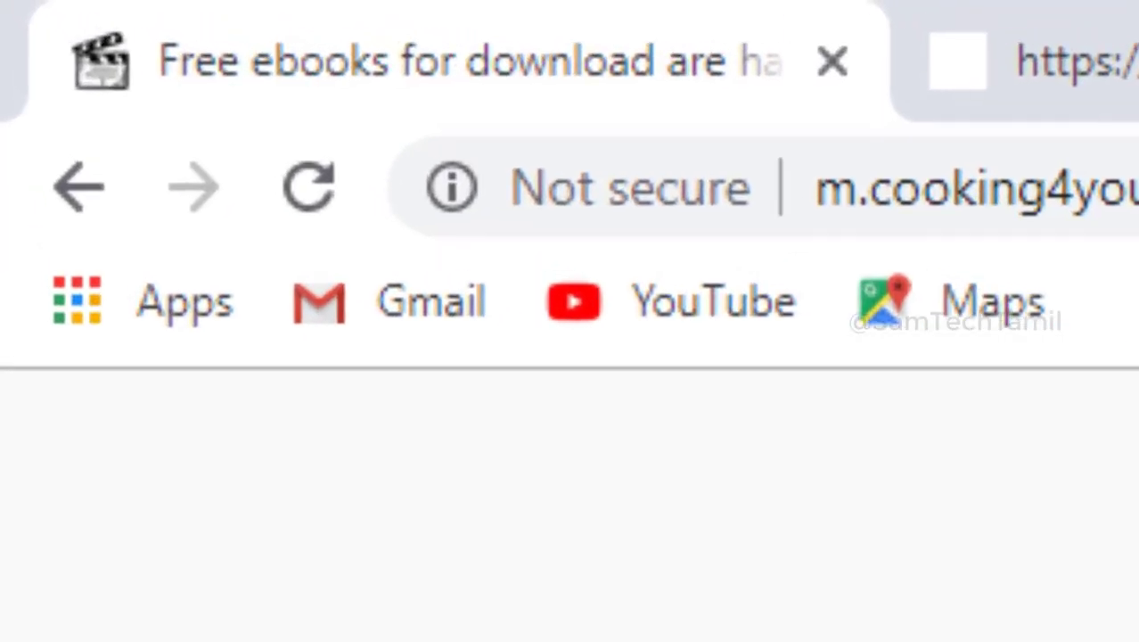
Inspect the pop-ups and close the beeaimaid, HowToSimplified and folmetor.com redirect tabs.
{"action": "key", "text": "ctrl+Tab"}
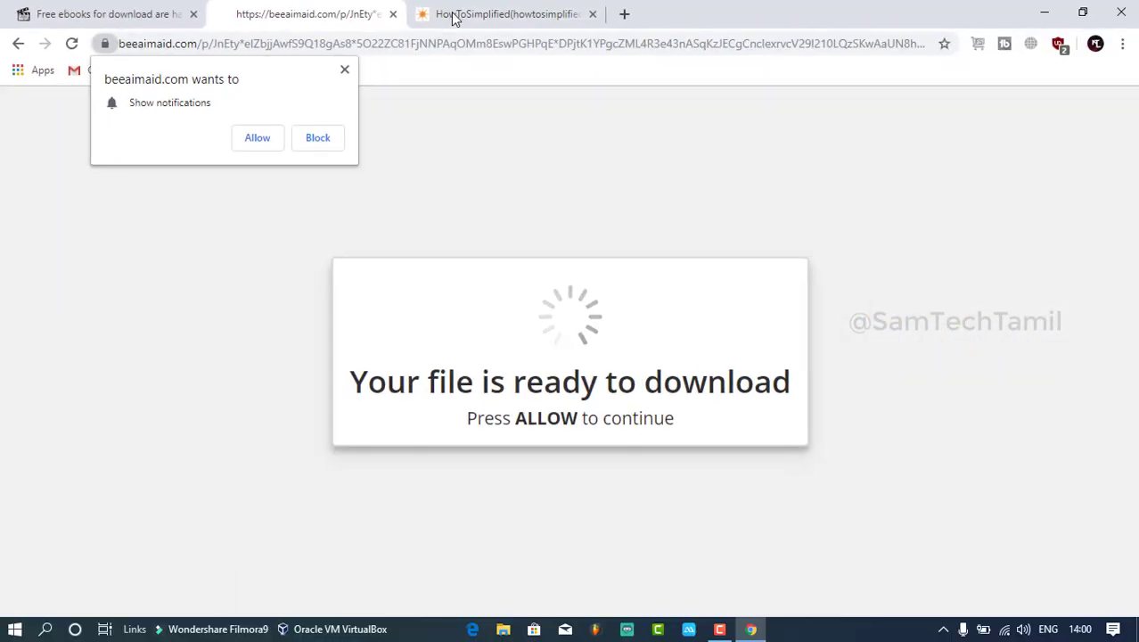
{"action": "left_click", "coordinate": [453, 18]}
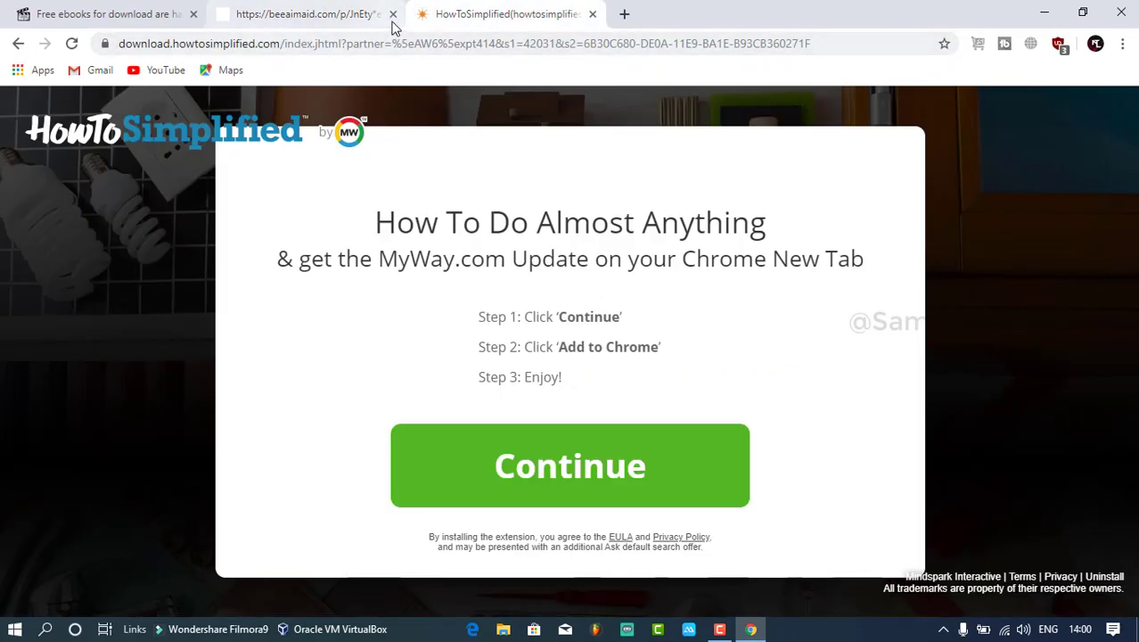
{"action": "left_click", "coordinate": [393, 14]}
{"action": "left_click", "coordinate": [391, 14]}
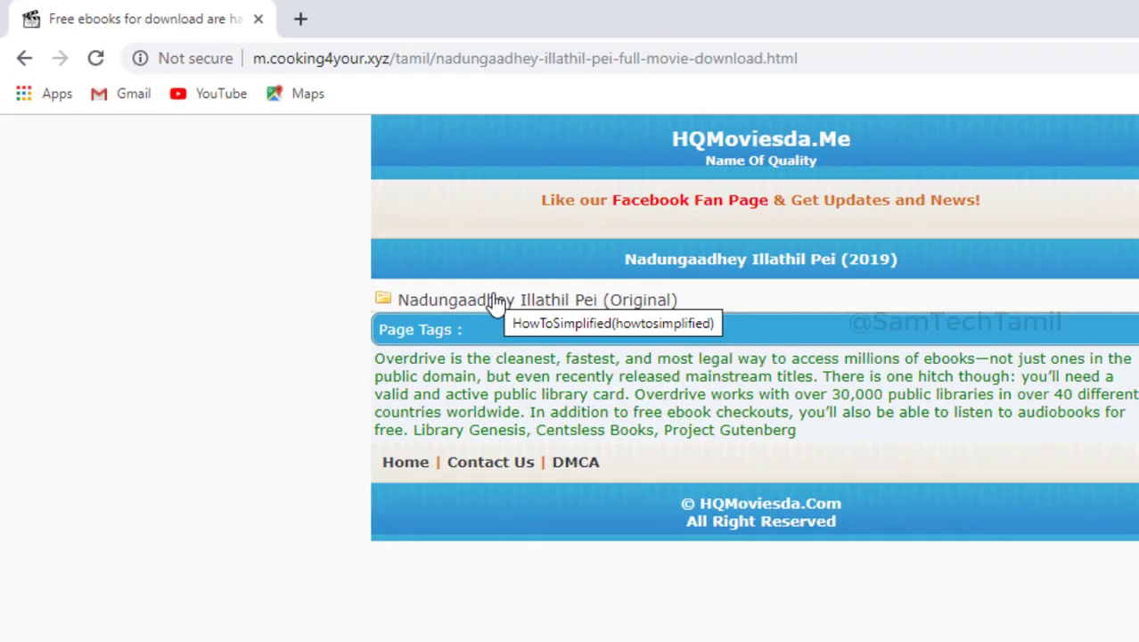
{"action": "left_click", "coordinate": [495, 300]}
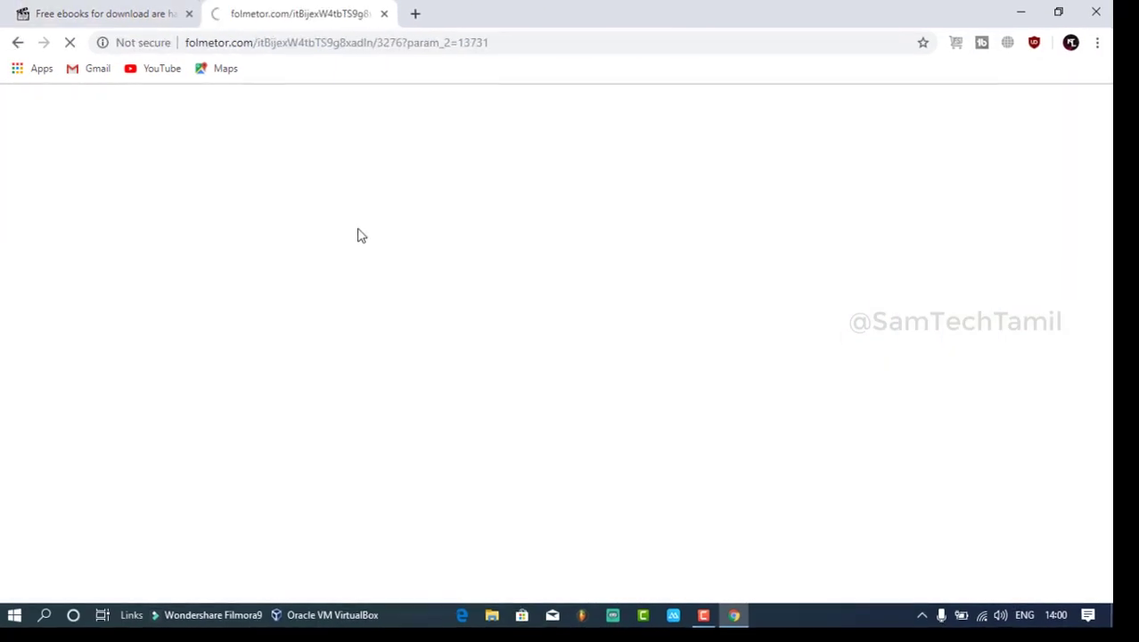
{"action": "left_click", "coordinate": [390, 15]}
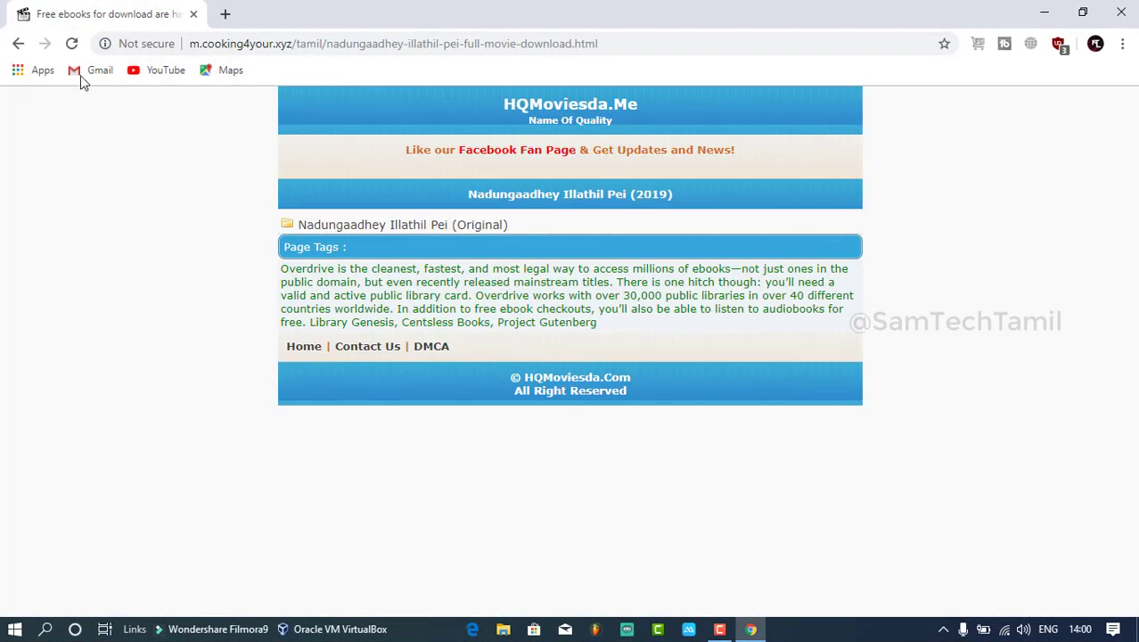